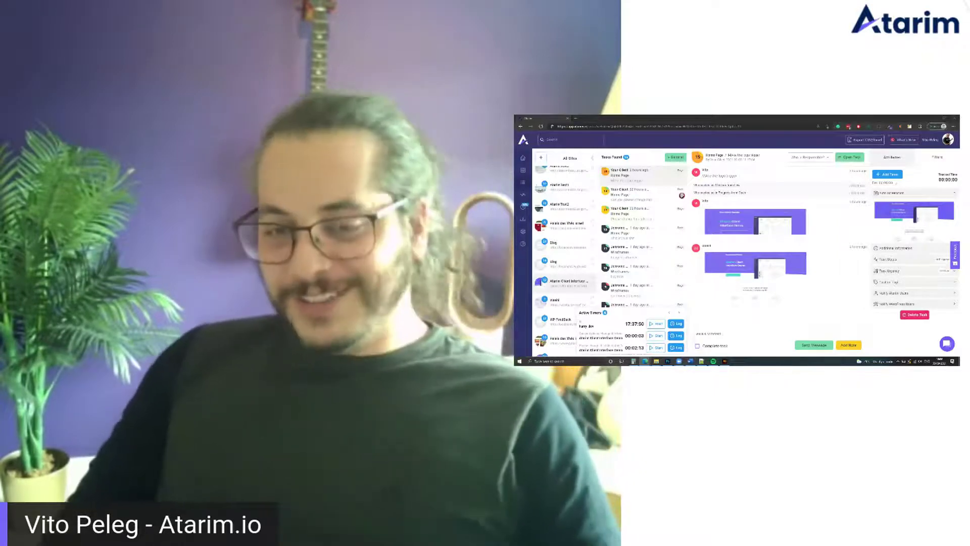
# Review the "MAke the logo bigger" comment and examine the task's auto screenshot in the enlarged preview
pyautogui.moveTo(647, 361)
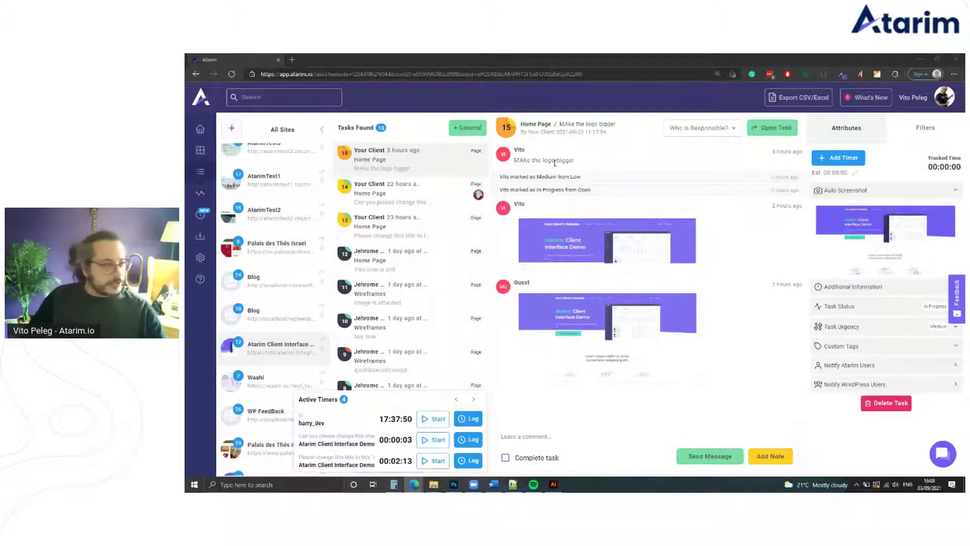
pyautogui.moveTo(613, 229)
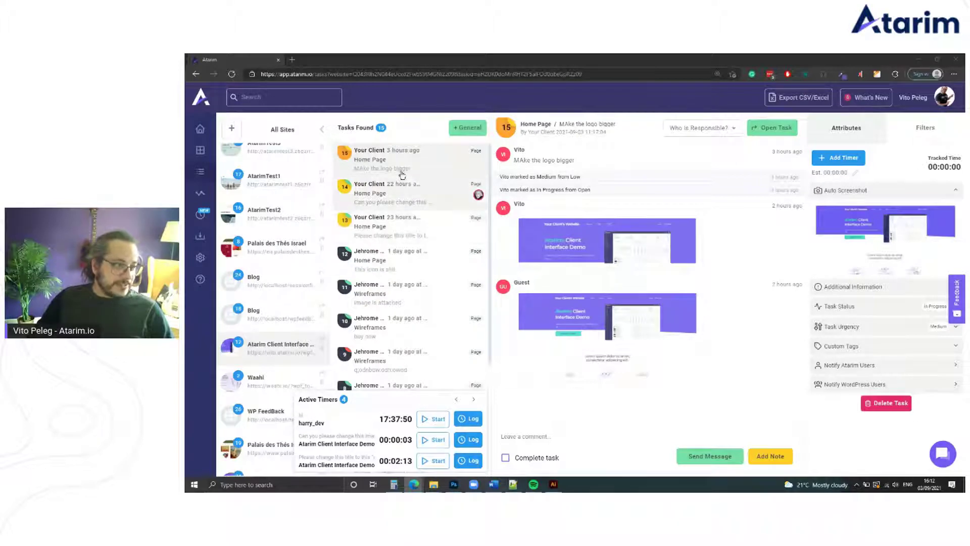
pyautogui.tripleClick(566, 160)
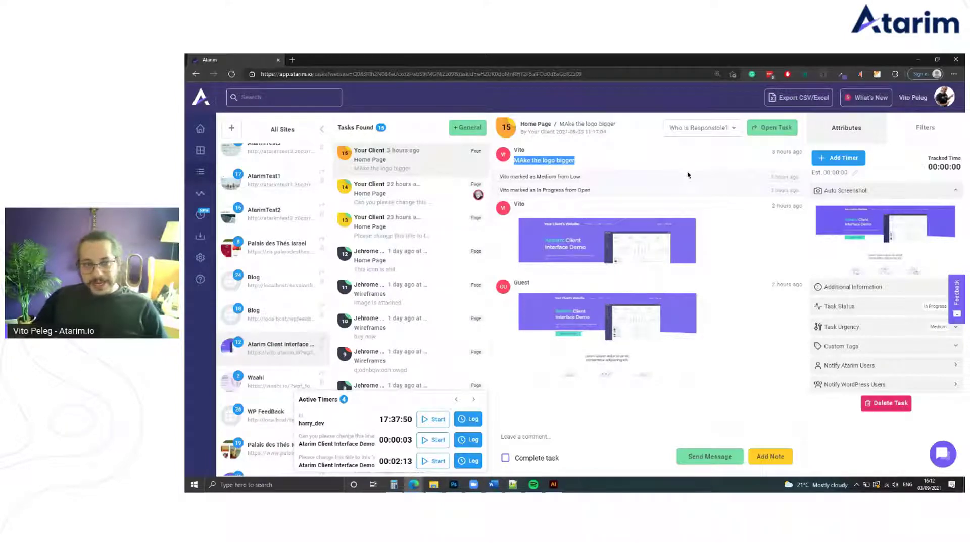
pyautogui.click(881, 234)
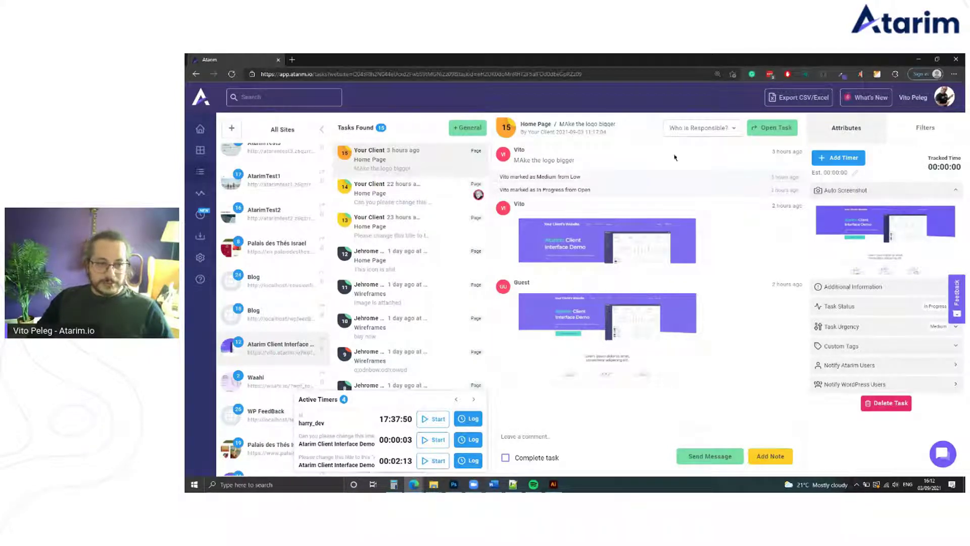
pyautogui.click(904, 227)
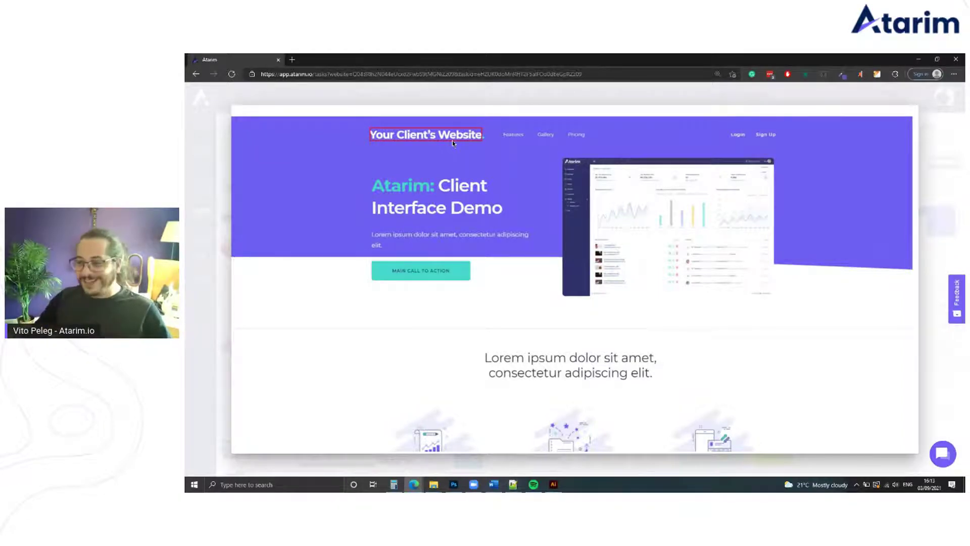
pyautogui.click(942, 170)
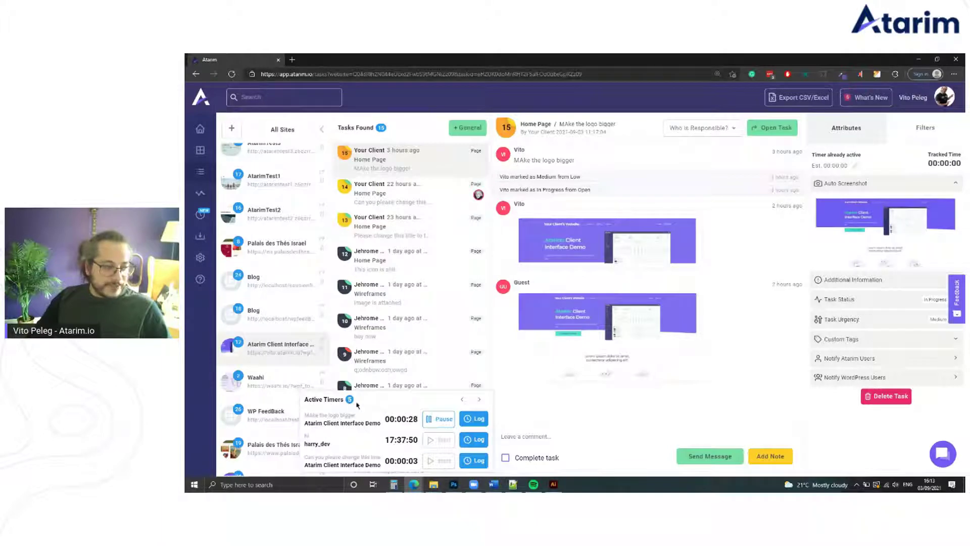
# Look through the active timers and pause the one running for "MAke the logo bigger"
pyautogui.click(489, 400)
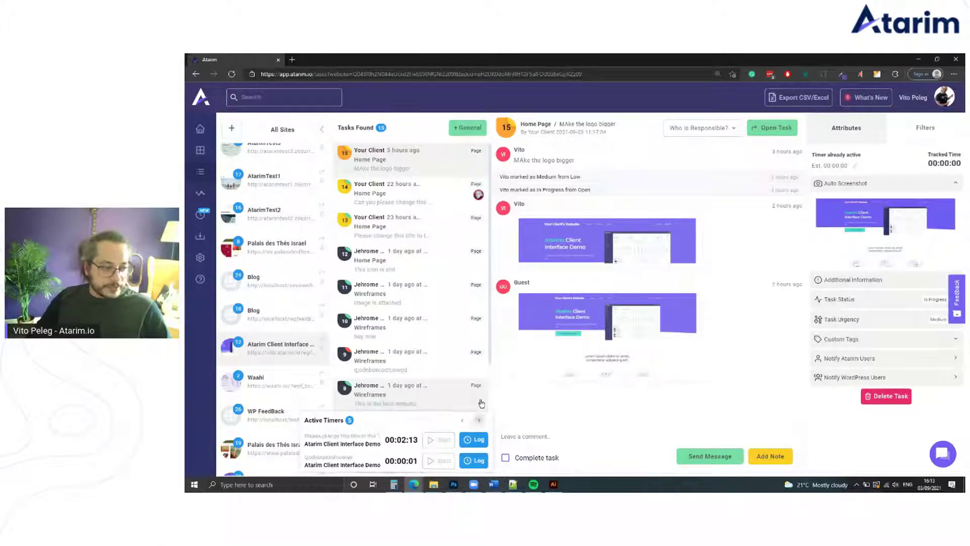
pyautogui.click(463, 420)
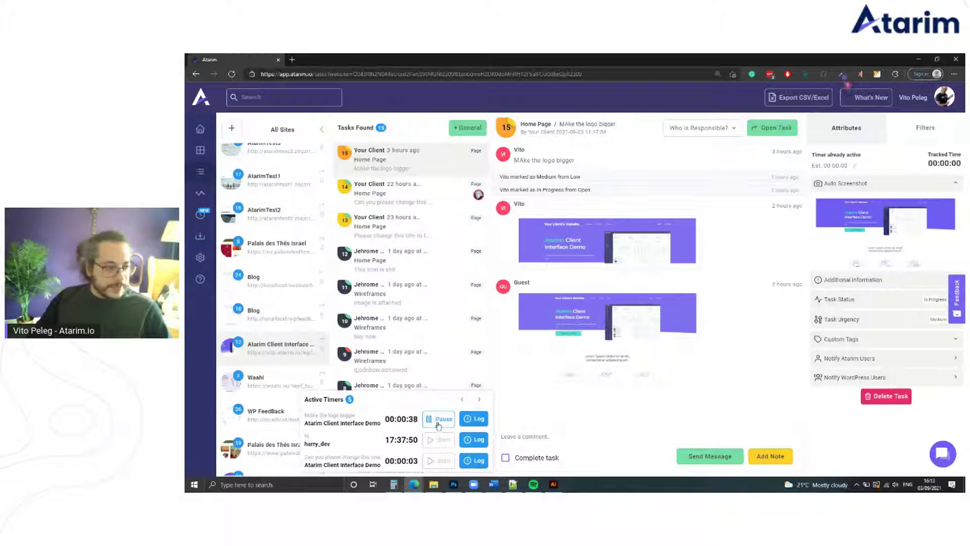
pyautogui.click(440, 418)
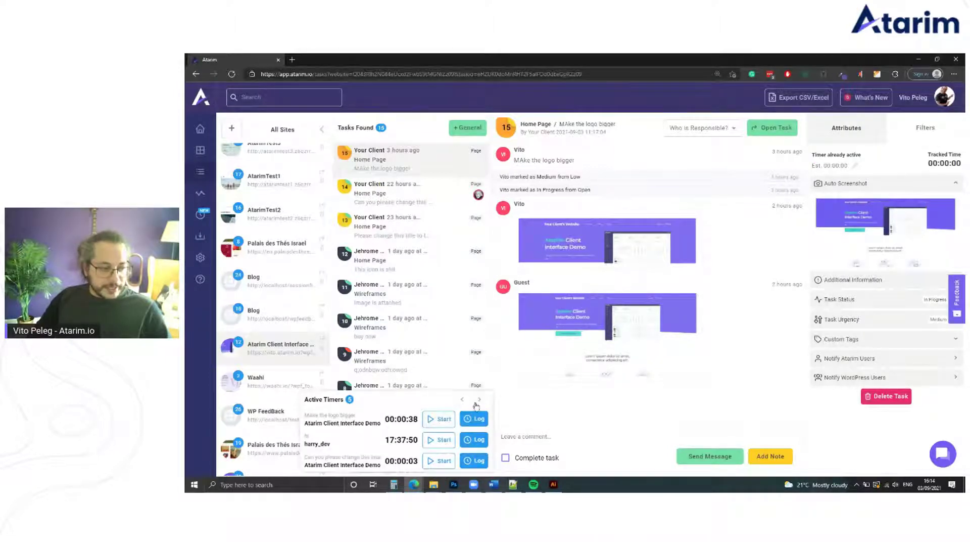
# Start the existing timer for the "Can you please change this" task of Atarim Client Interface Demo
pyautogui.click(439, 461)
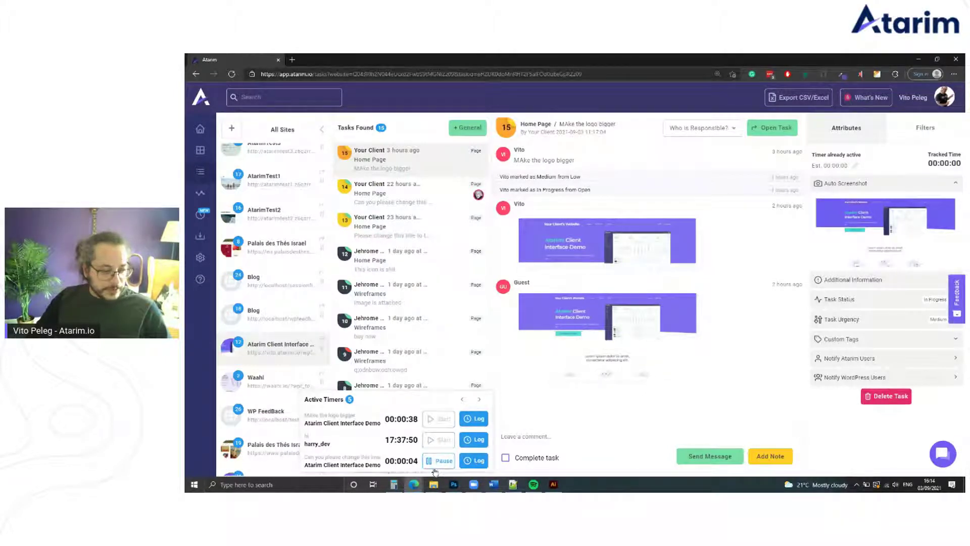
pyautogui.click(437, 460)
pyautogui.click(437, 460)
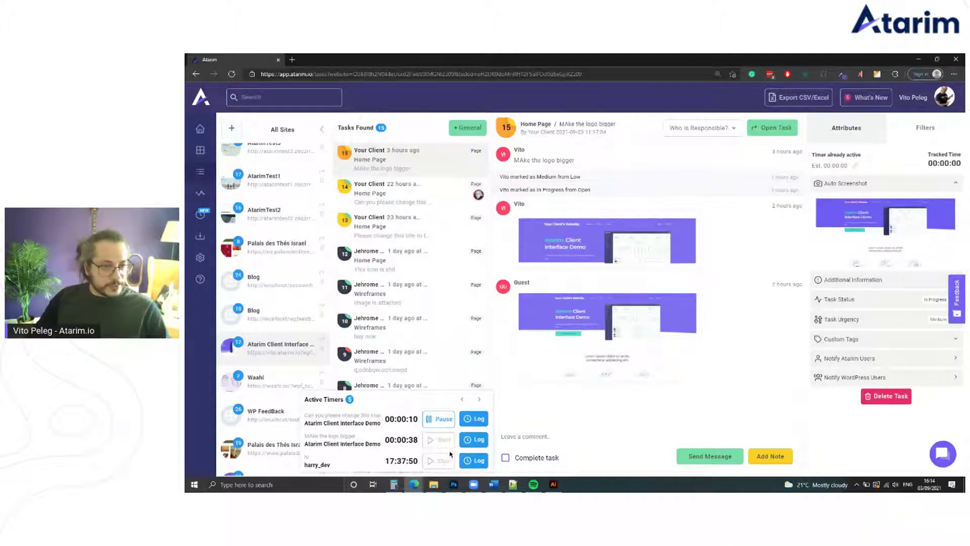
# Begin the running timer's work description with "It seems like we also need to make this change on:"
pyautogui.click(374, 430)
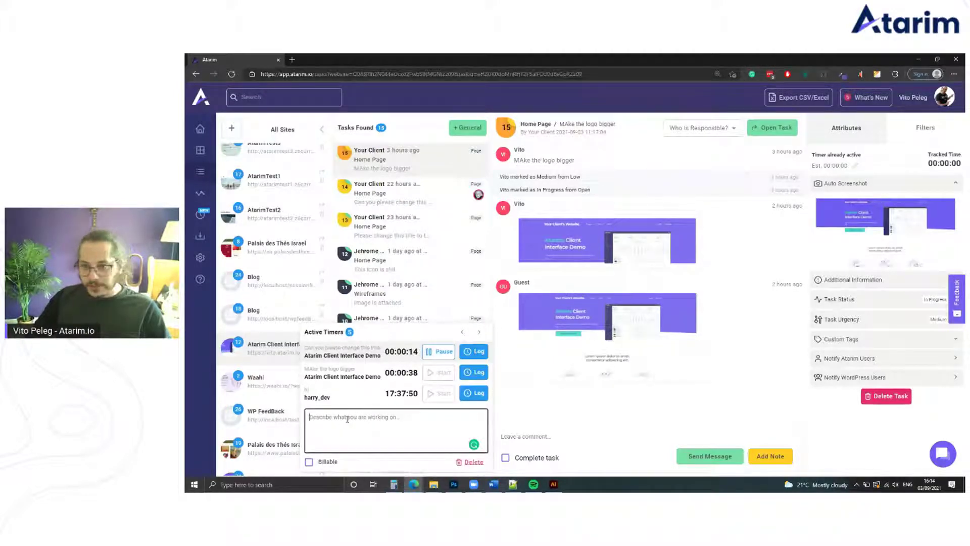
pyautogui.write('l')
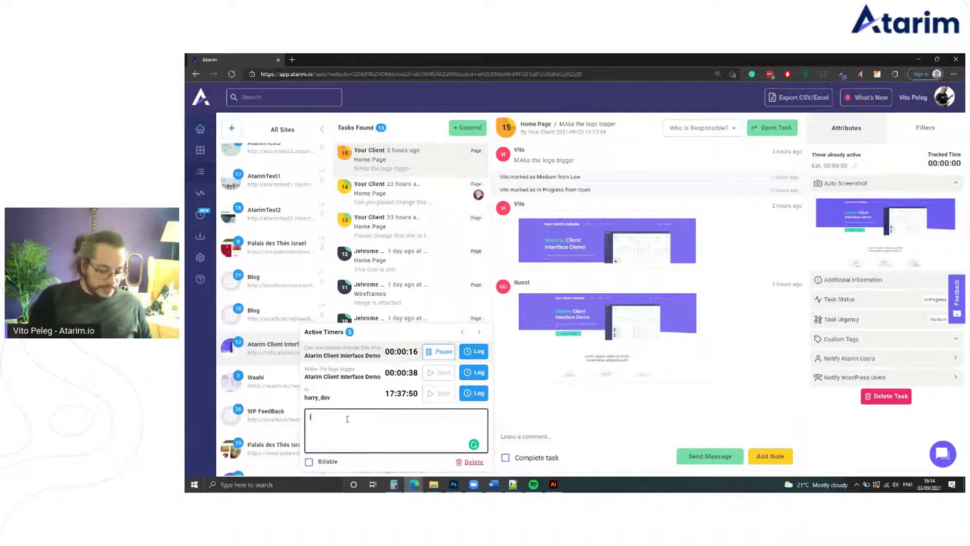
pyautogui.write('yt aee')
pyautogui.press('BackSpace')
pyautogui.press('BackSpace')
pyautogui.press('BackSpace')
pyautogui.press('BackSpace')
pyautogui.press('BackSpace')
pyautogui.press('BackSpace')
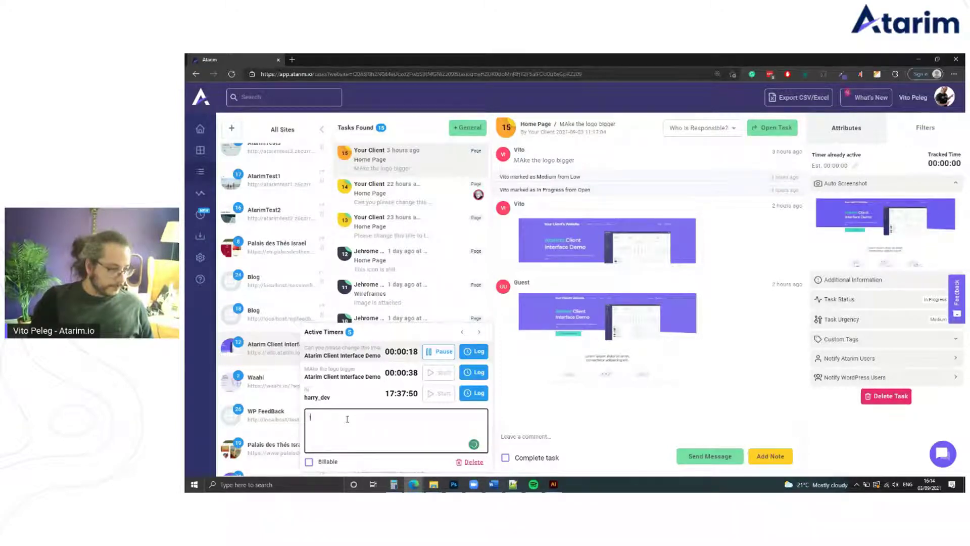
pyautogui.write('t seems like')
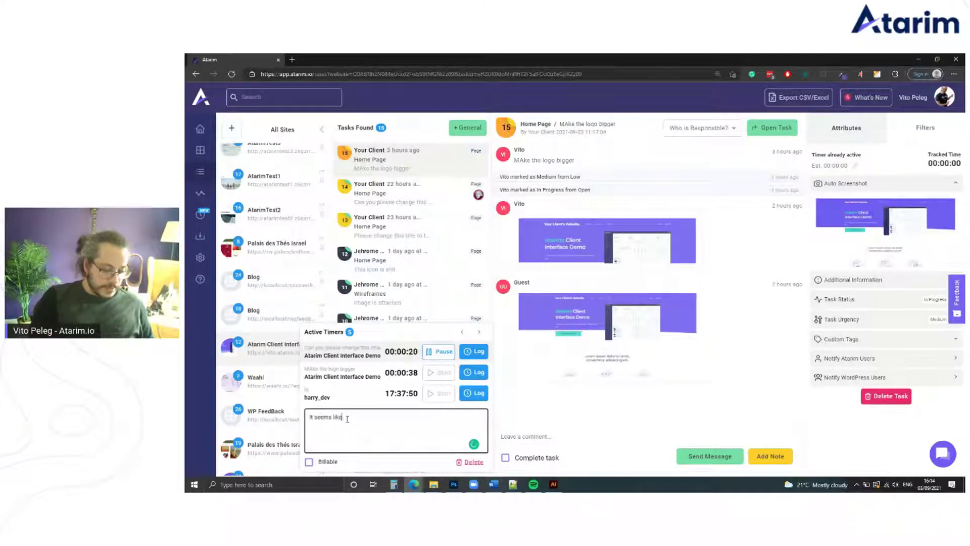
pyautogui.write(' we also need ')
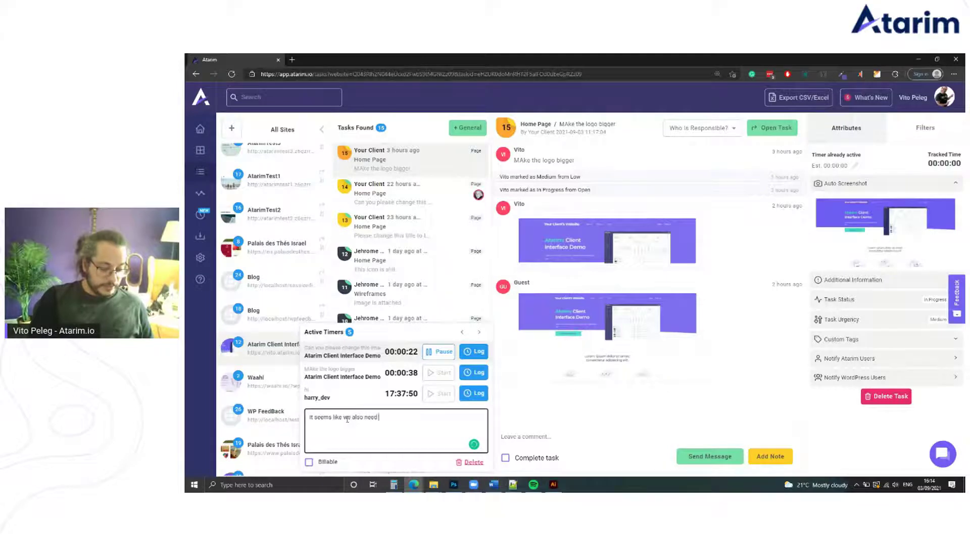
pyautogui.write('to make this lhange')
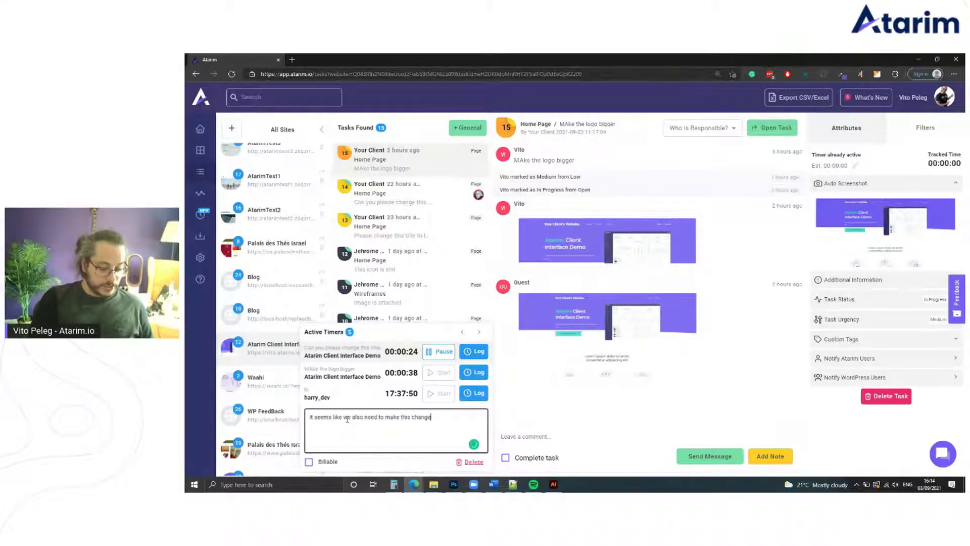
pyautogui.write(' on:')
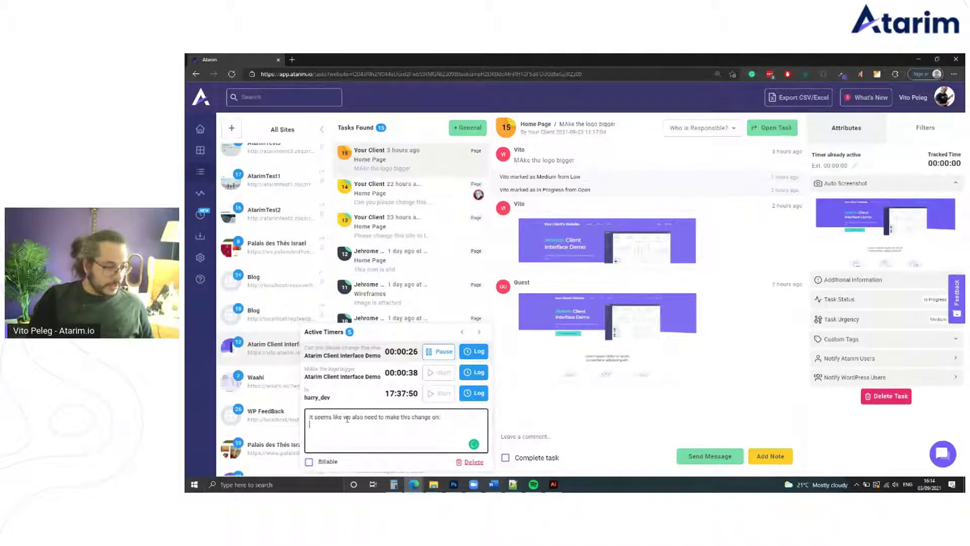
pyautogui.press('BackSpace')
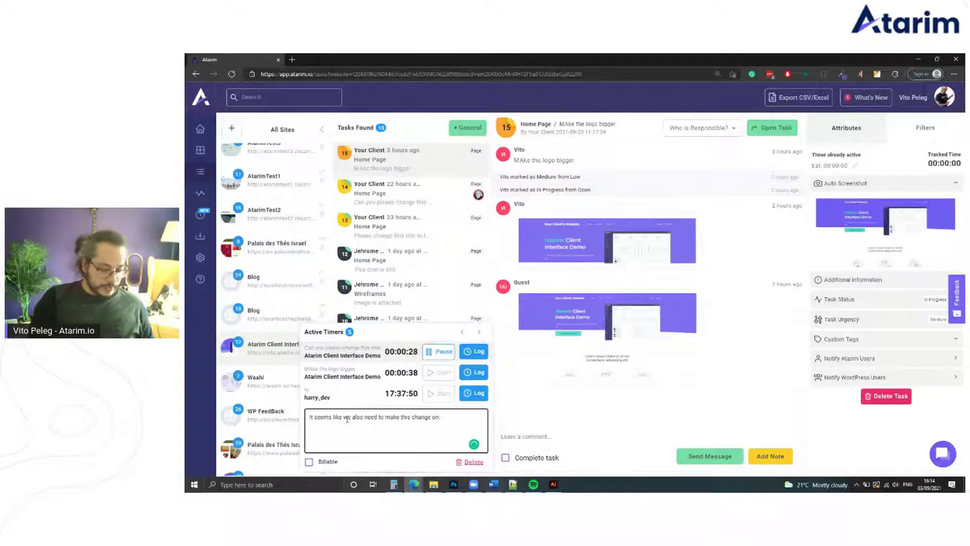
# List Homepage, Login screen, Header, Footer and My account as dashed lines in the timer's work description
pyautogui.write('- Homepage')
pyautogui.press('Return')
pyautogui.write('-')
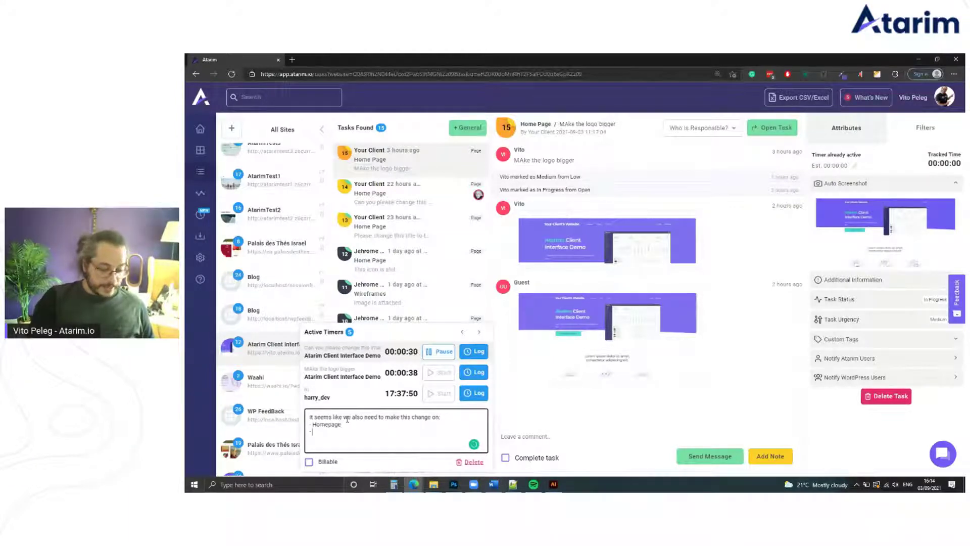
pyautogui.write(' Login screen')
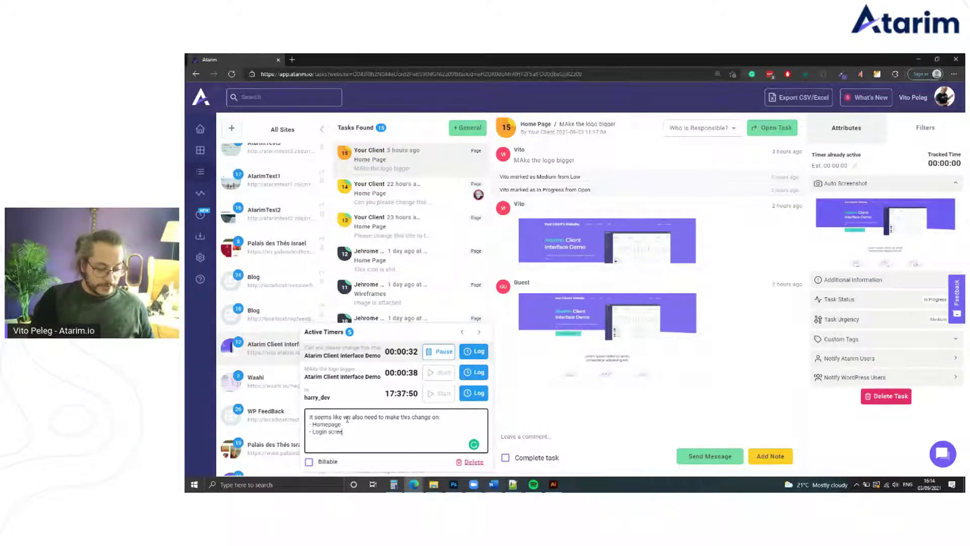
pyautogui.press('Return')
pyautogui.write('- Header')
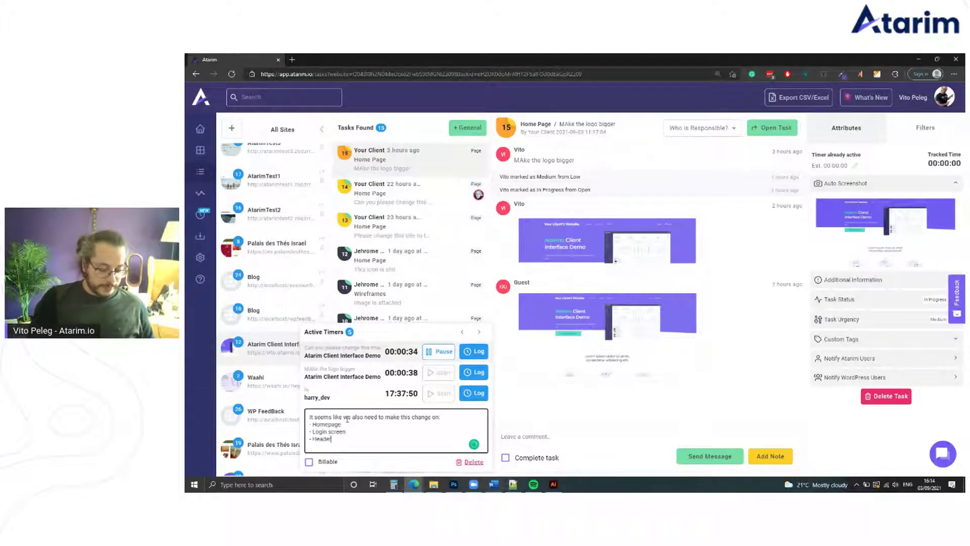
pyautogui.press('Return')
pyautogui.write('- Foot')
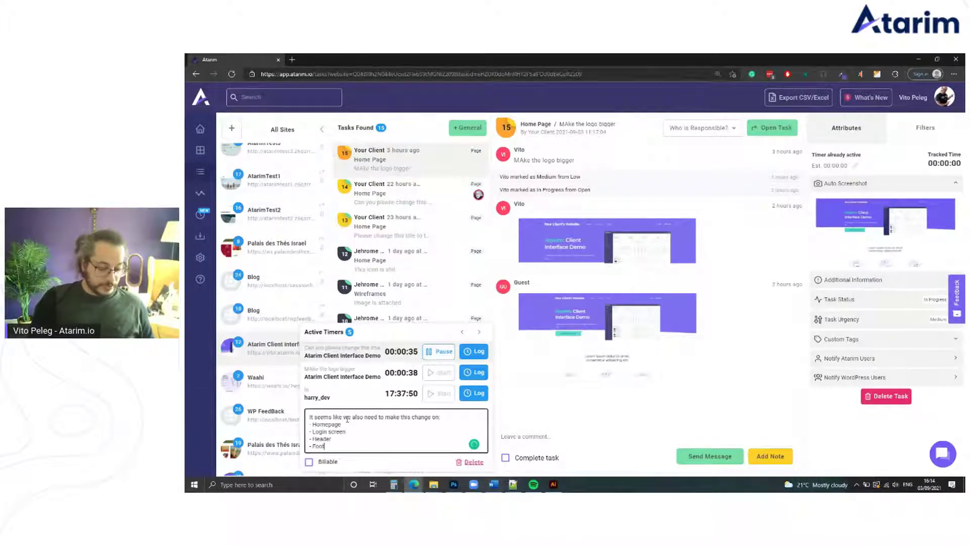
pyautogui.write('er')
pyautogui.press('Return')
pyautogui.write('-')
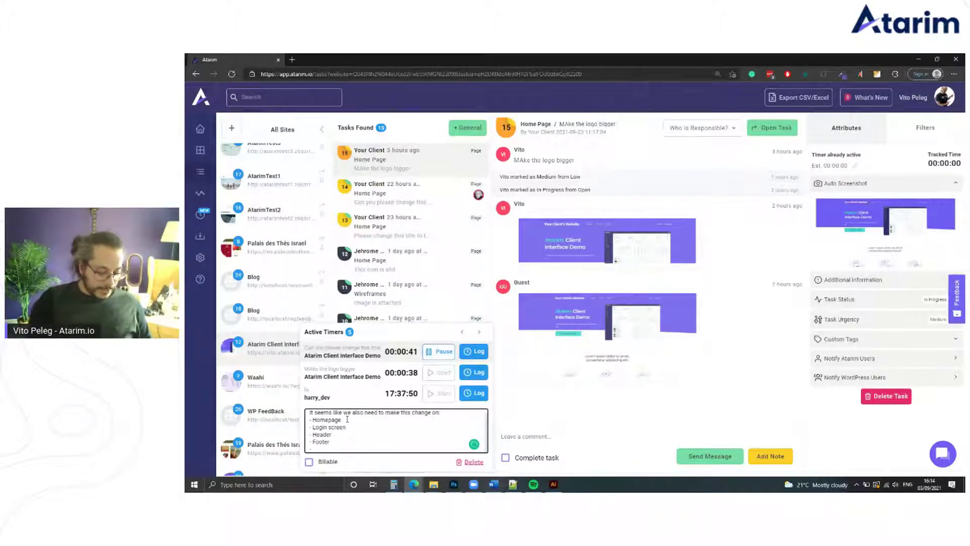
pyautogui.write(' My account')
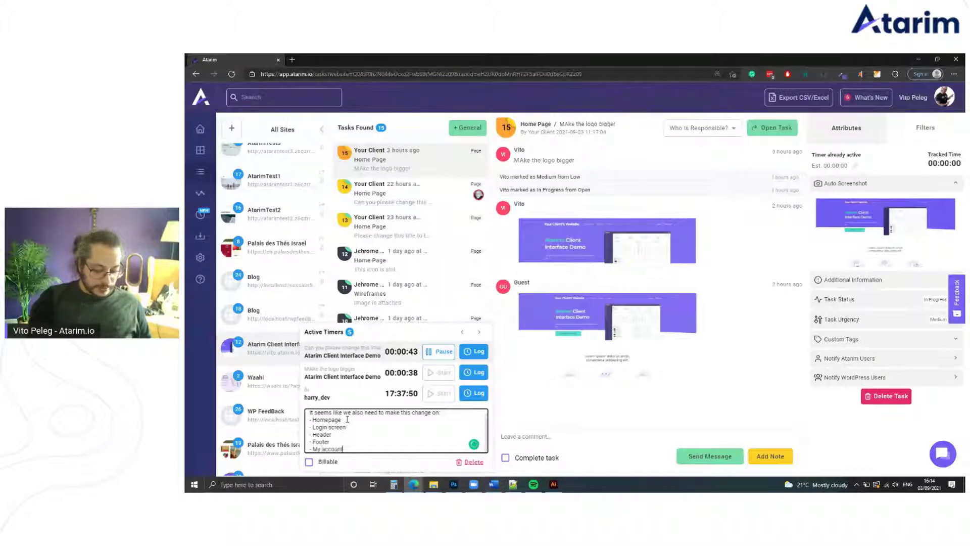
# Add the dashed line "The 4 landing pages we created that do now show the default header" and mark the timer entry as billable
pyautogui.press('Return')
pyautogui.write('- The')
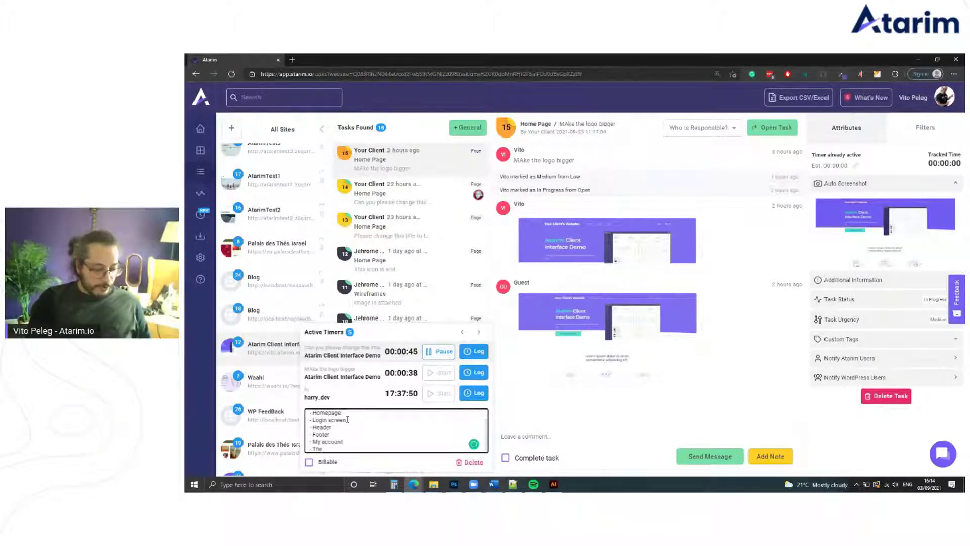
pyautogui.write(' 4 landings')
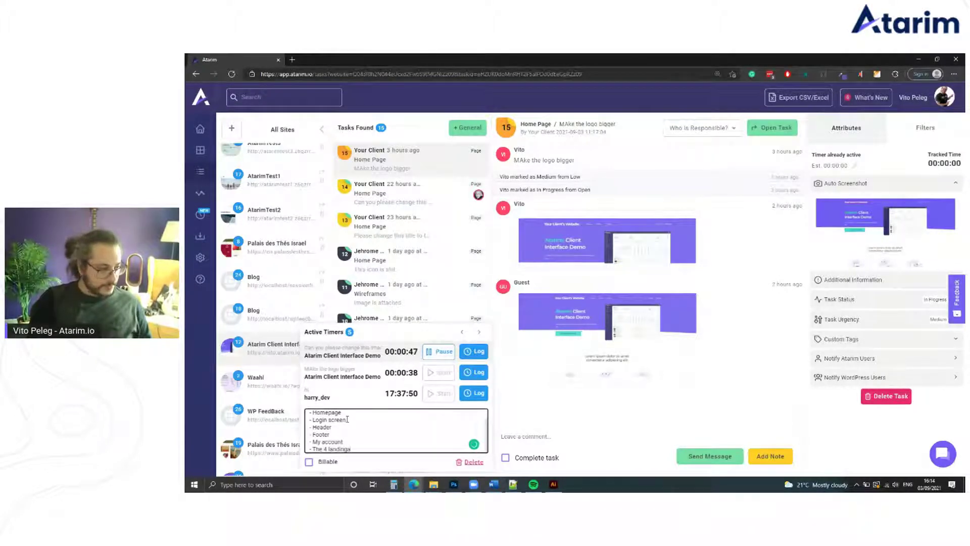
pyautogui.press('BackSpace')
pyautogui.write('pages we cr')
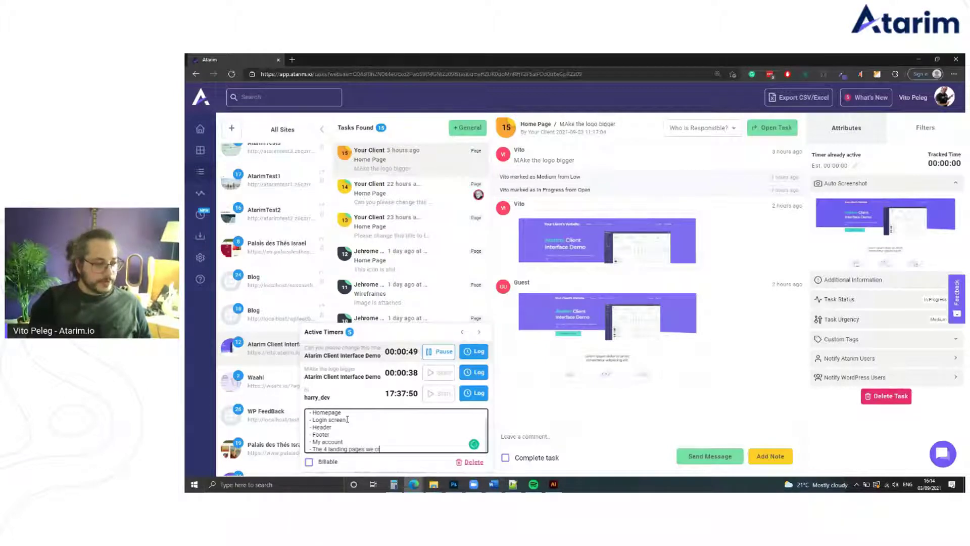
pyautogui.write('eated that ')
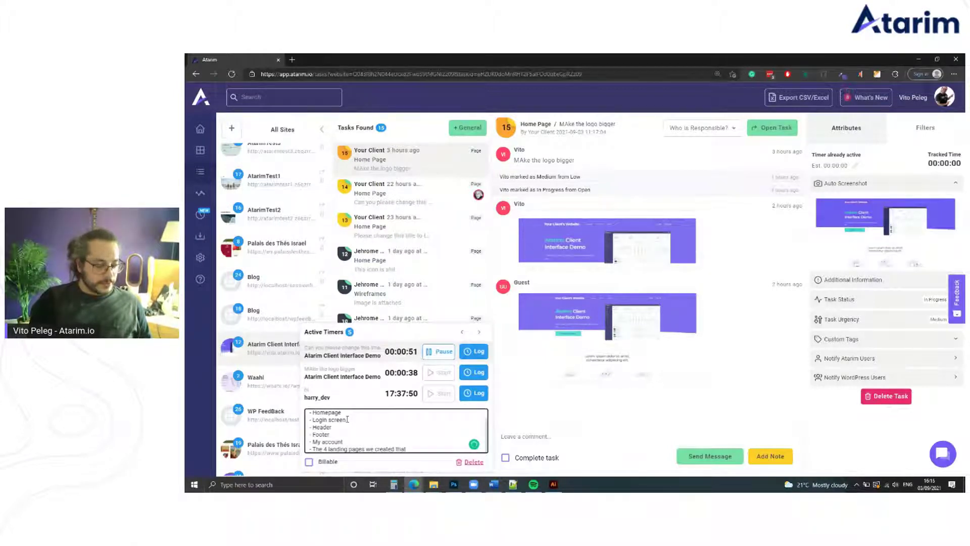
pyautogui.write('do not show the header')
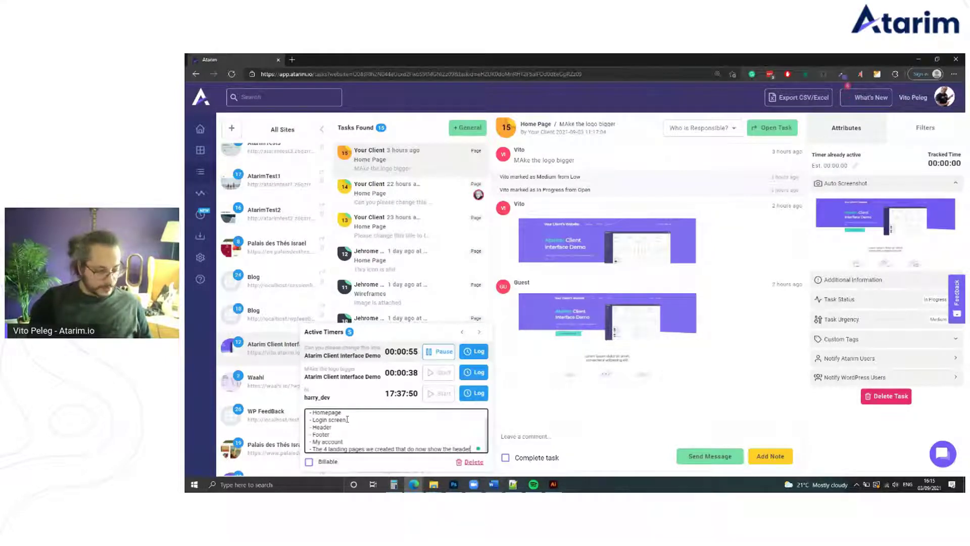
pyautogui.press('BackSpace')
pyautogui.press('BackSpace')
pyautogui.press('BackSpace')
pyautogui.press('BackSpace')
pyautogui.press('BackSpace')
pyautogui.press('BackSpace')
pyautogui.write('de')
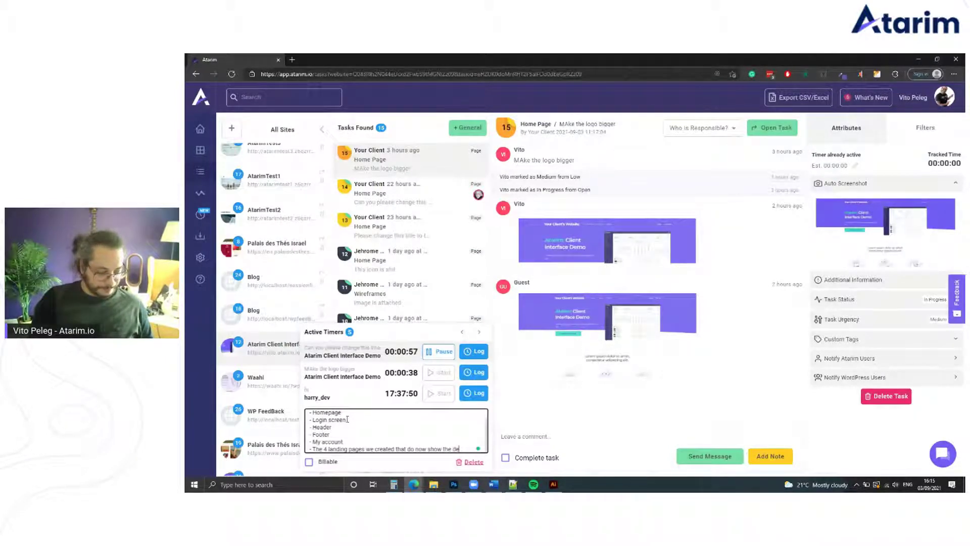
pyautogui.write('fault hea')
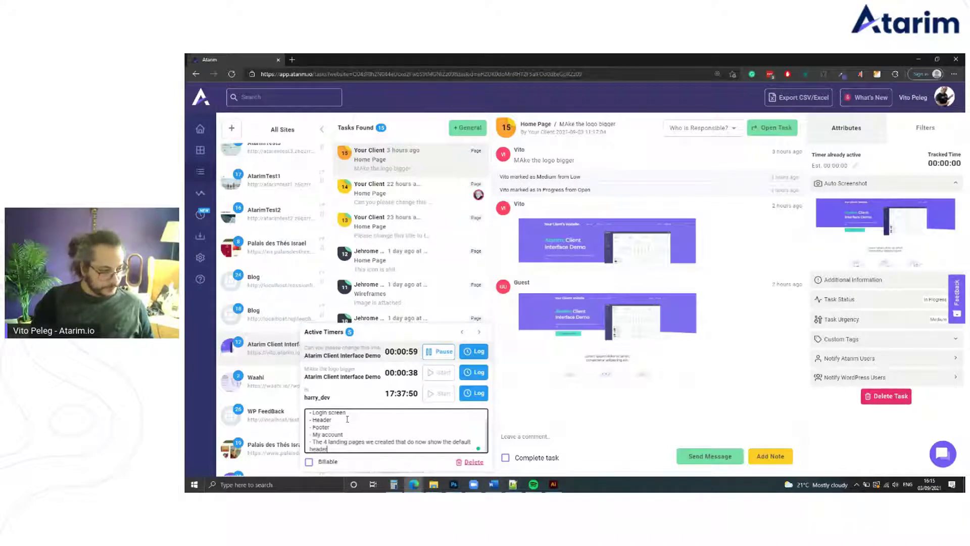
pyautogui.write('der')
pyautogui.scroll(3, 347, 419)
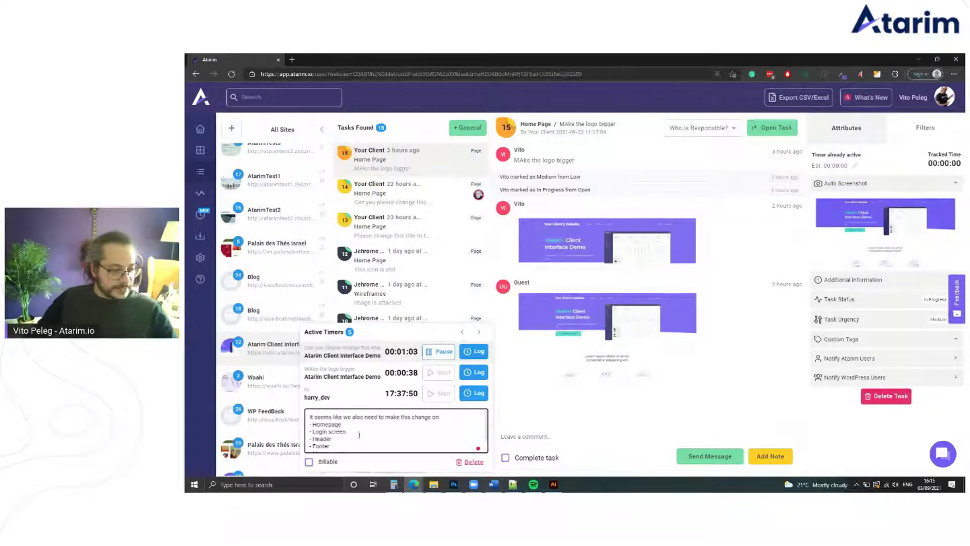
pyautogui.click(309, 462)
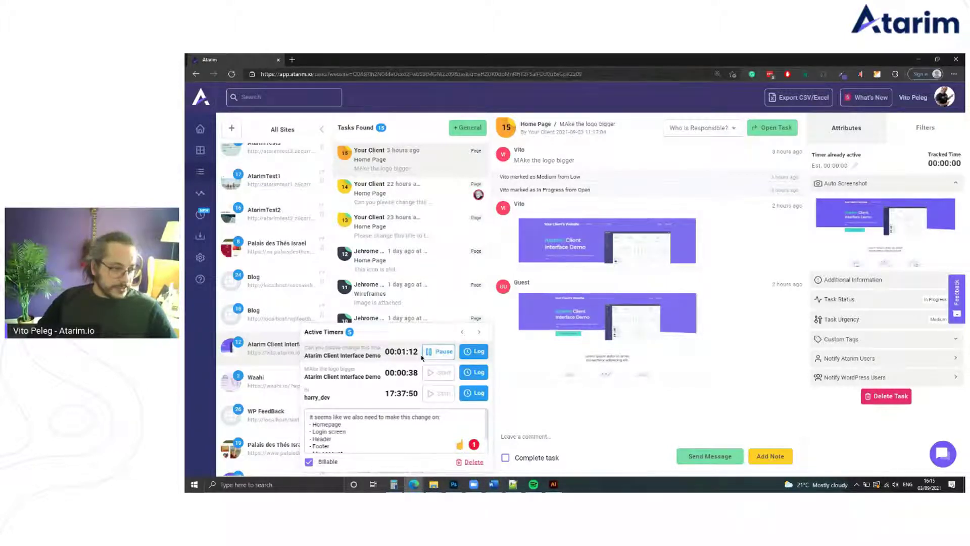
# Open the "MAke the logo bigger" task in its place on the live client website
pyautogui.click(775, 133)
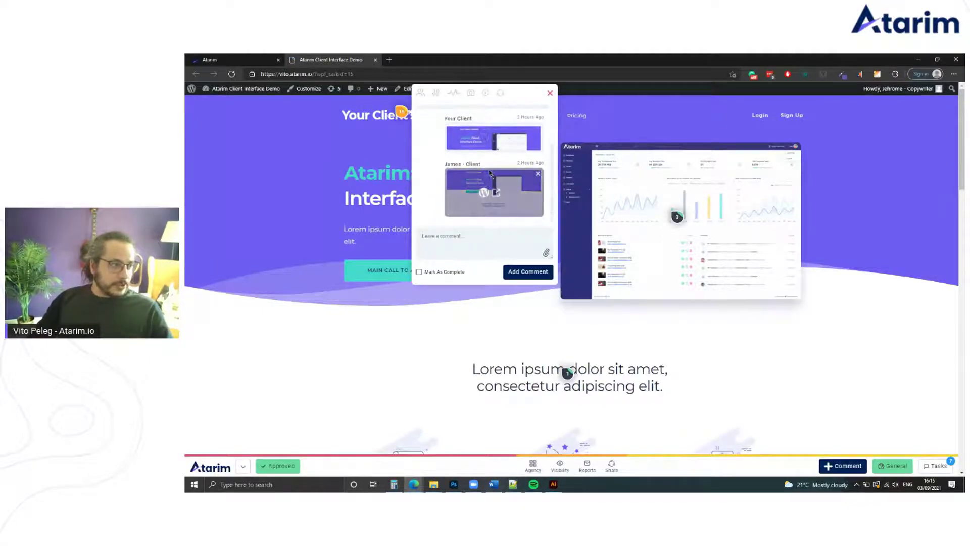
# Review the client's original request in the on-site comment thread of the "MAke the logo bigger" task
pyautogui.scroll(1, 501, 141)
pyautogui.moveTo(462, 121); pyautogui.dragTo(502, 126)
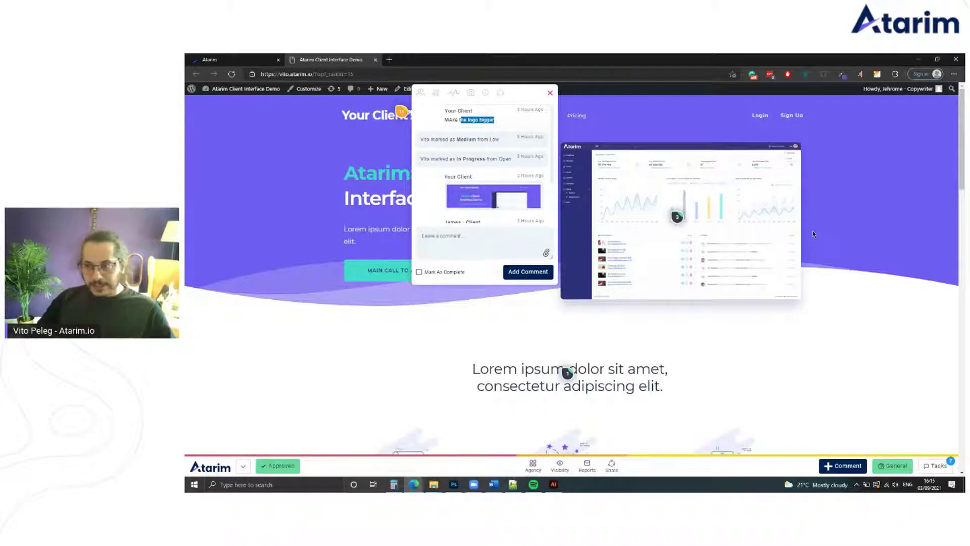
# Return to the agency dashboard and enter a time estimate for the "MAke the logo bigger" task
pyautogui.click(210, 59)
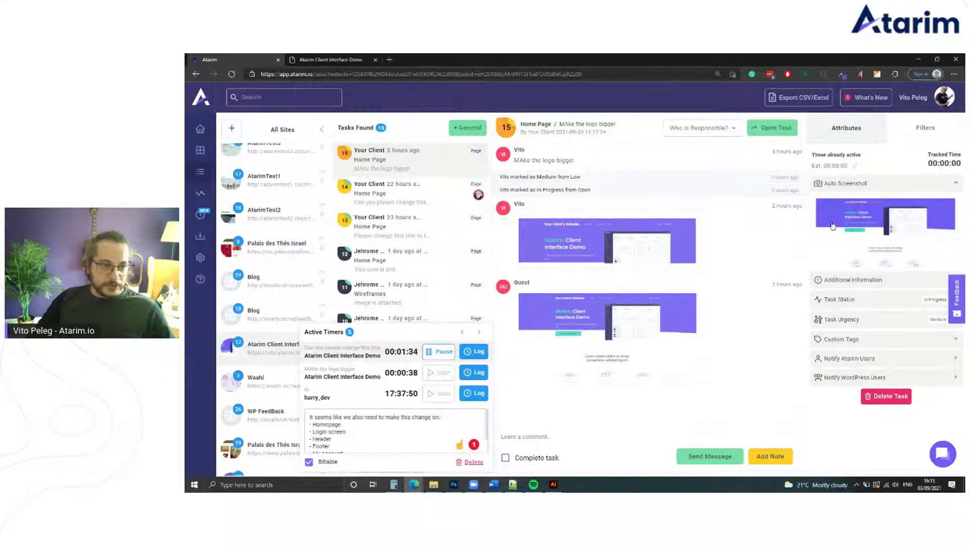
pyautogui.click(855, 166)
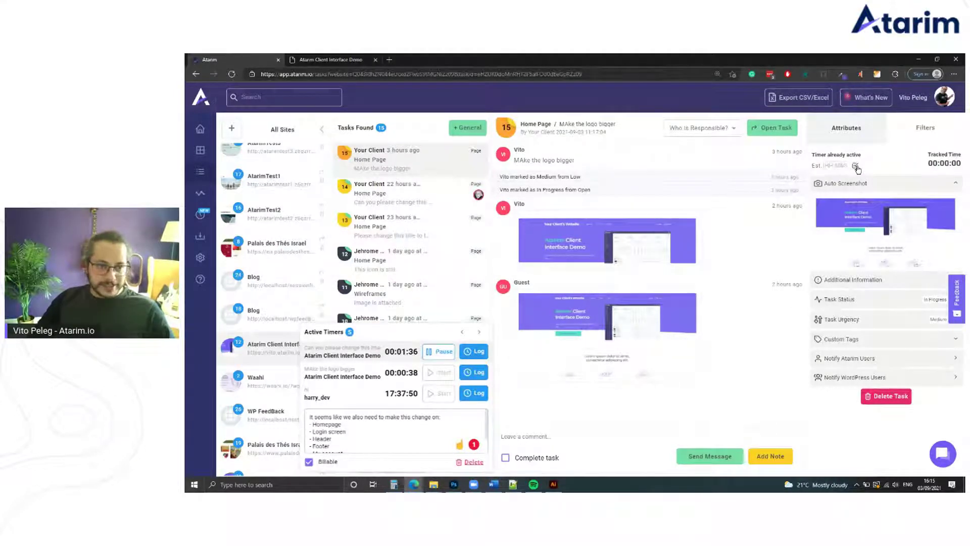
pyautogui.click(835, 165)
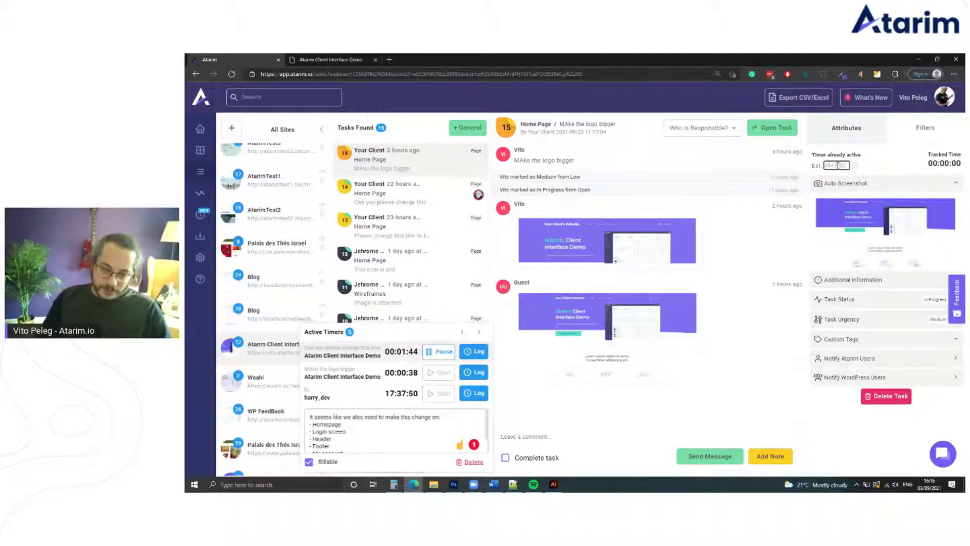
pyautogui.write('00')
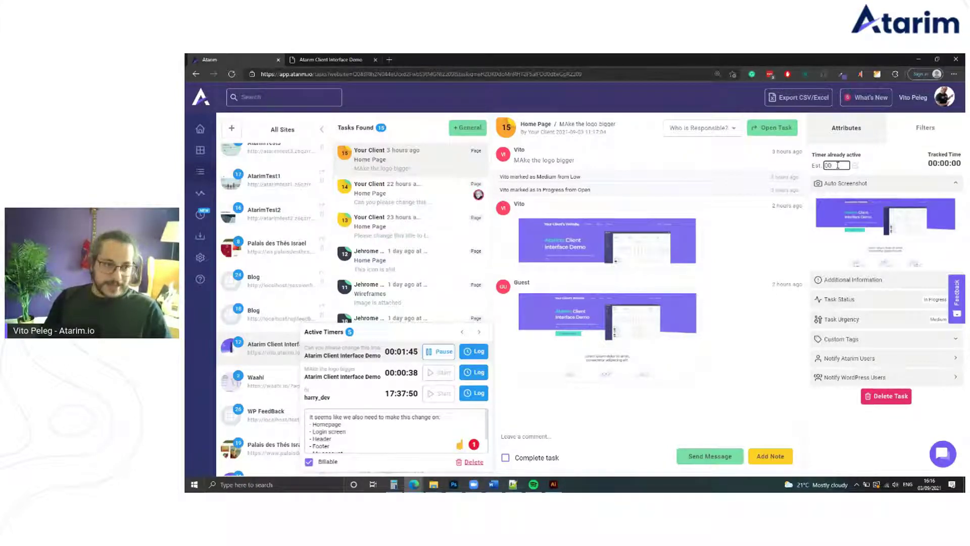
pyautogui.write(':00')
pyautogui.click(854, 166)
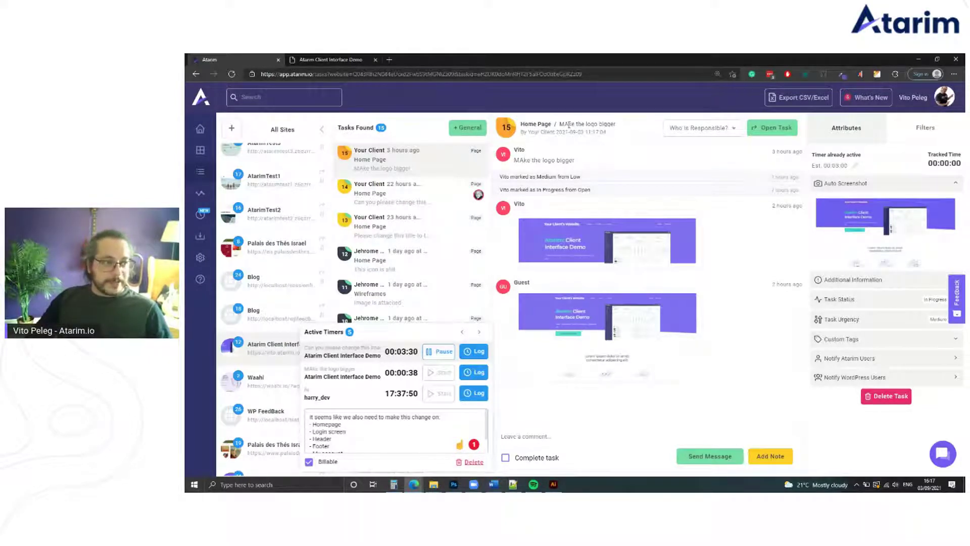
pyautogui.moveTo(568, 123); pyautogui.dragTo(616, 124)
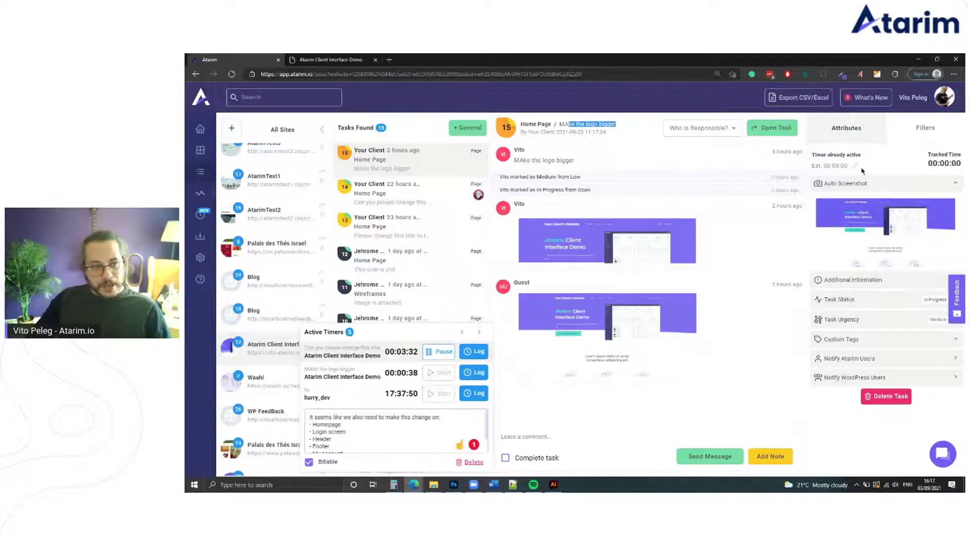
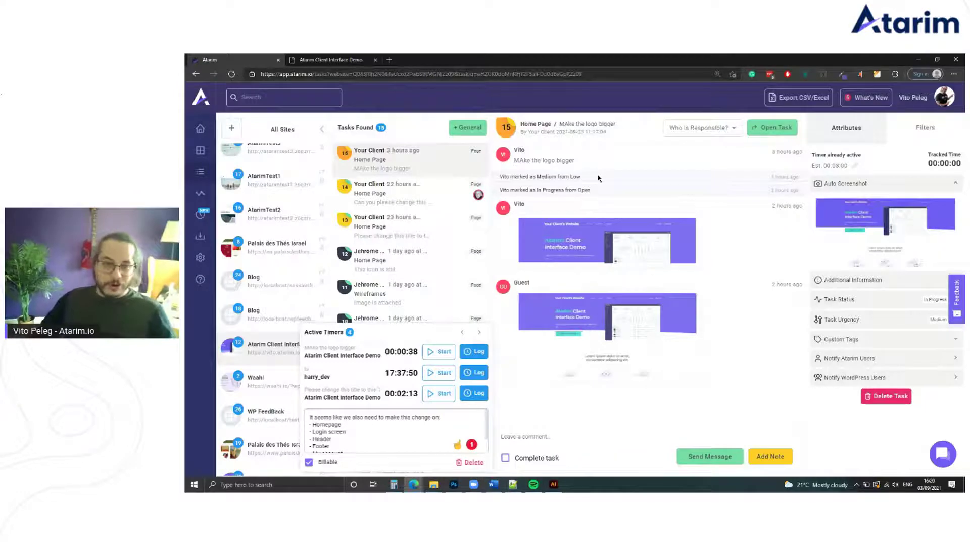
# Refresh the task inbox, select the completed "Can you please change this image" task and open its tracked time breakdown
pyautogui.moveTo(534, 160); pyautogui.dragTo(574, 160)
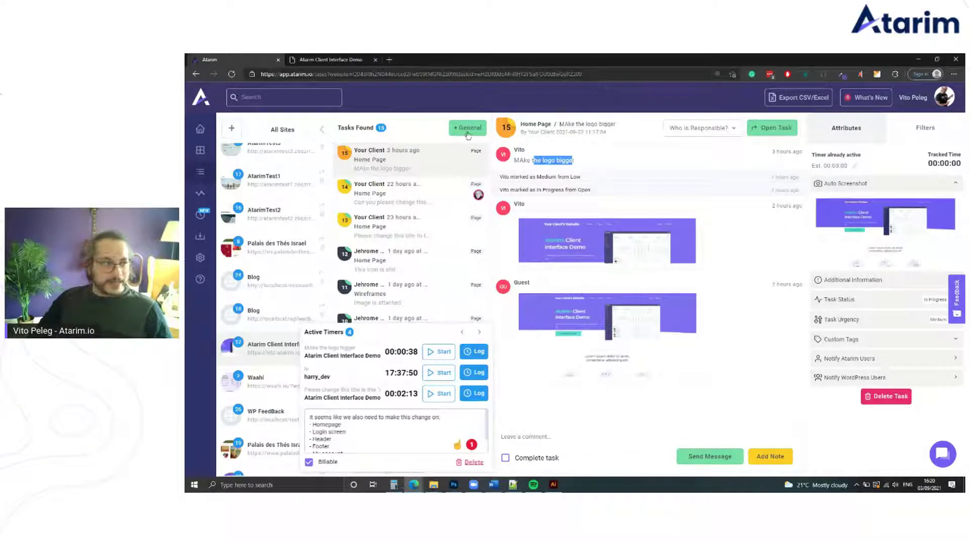
pyautogui.click(232, 74)
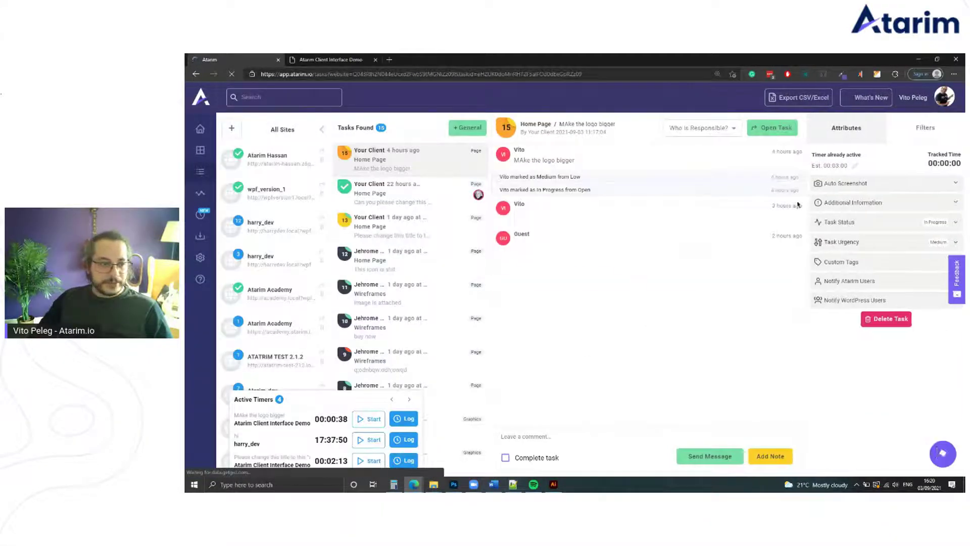
pyautogui.click(424, 205)
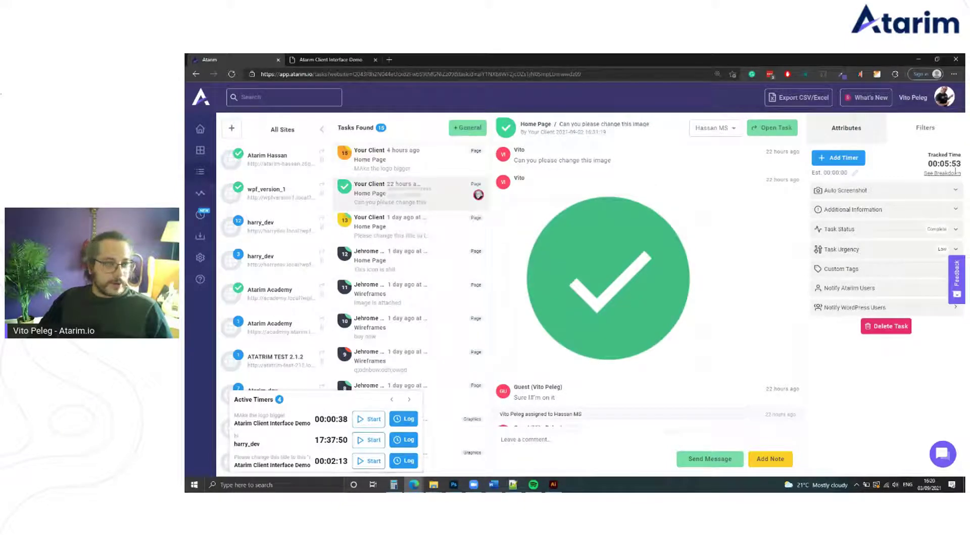
pyautogui.moveTo(934, 163); pyautogui.dragTo(951, 165)
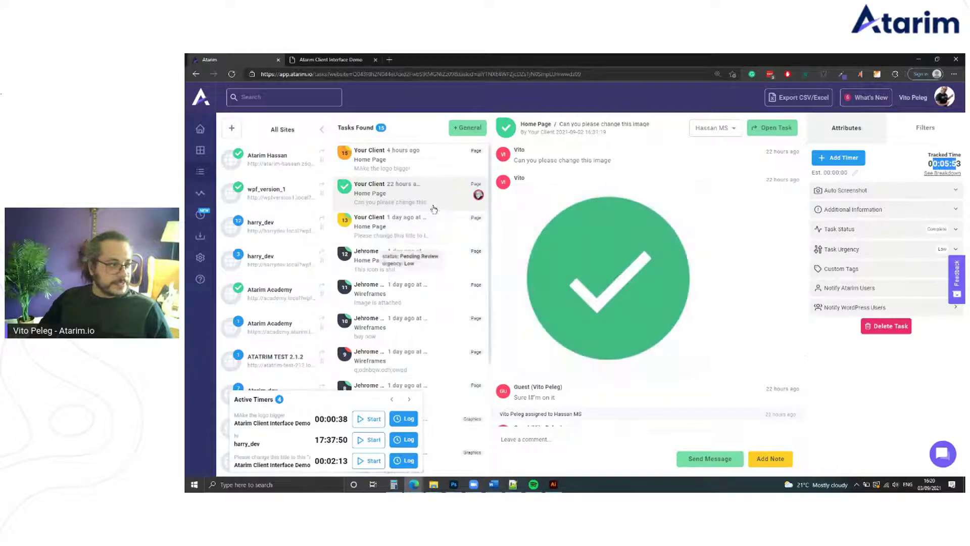
pyautogui.click(943, 173)
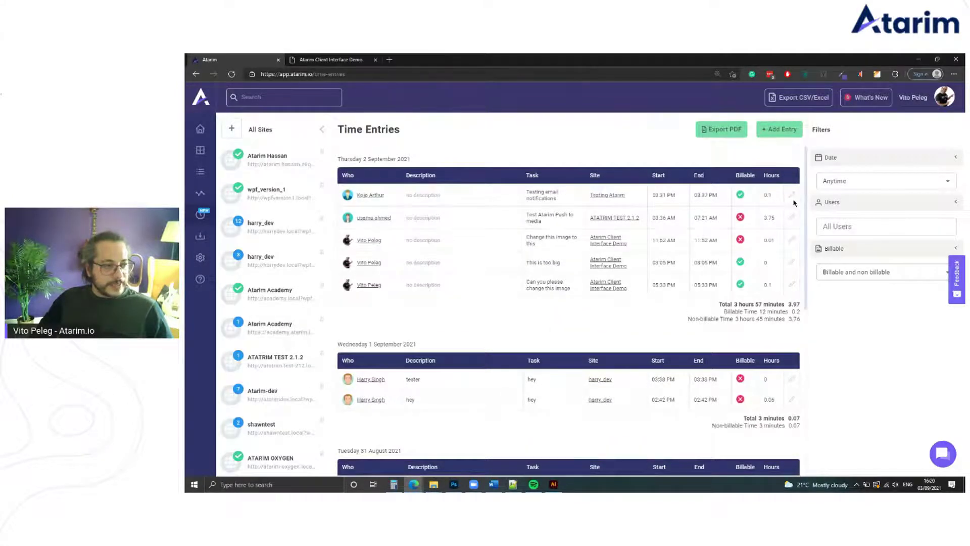
# Look through the time entries logged across all sites
pyautogui.scroll(-10, 793, 203)
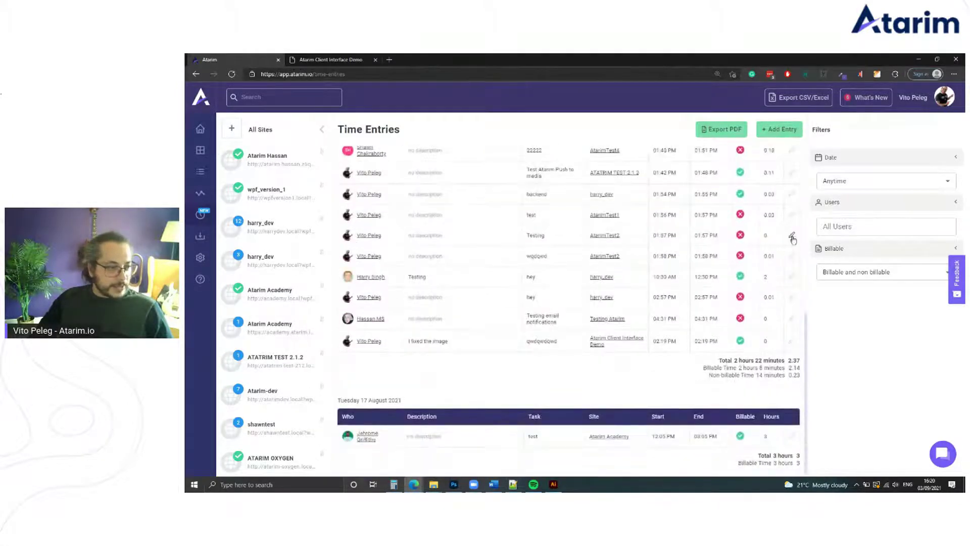
pyautogui.scroll(10, 793, 237)
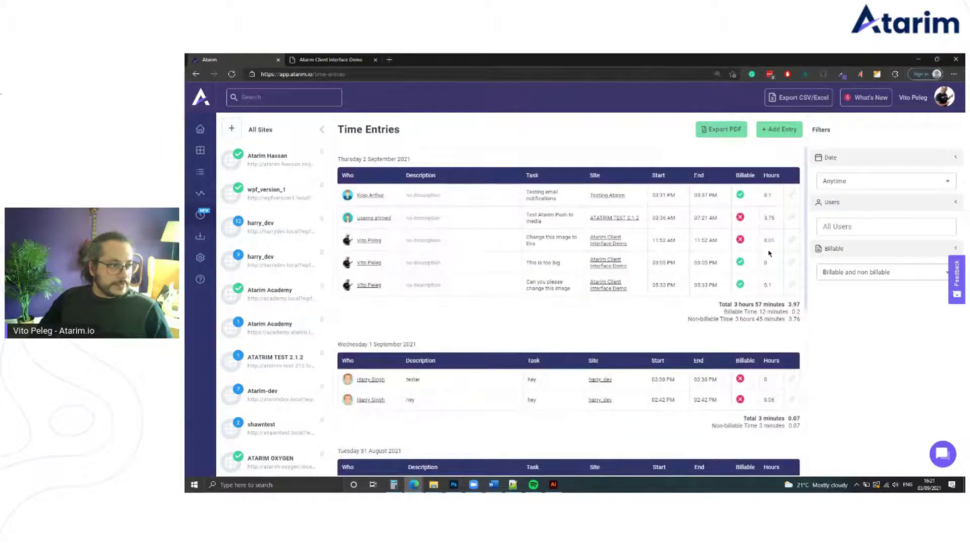
pyautogui.scroll(-10, 769, 252)
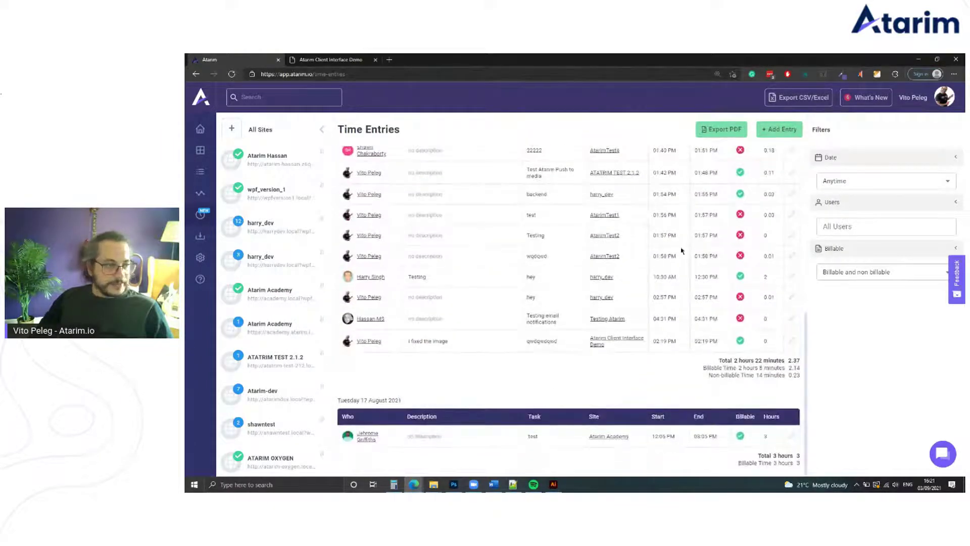
# Check the time entries of both harry_dev sites and narrow the list to the Atarim Client Interface Demo site
pyautogui.click(263, 223)
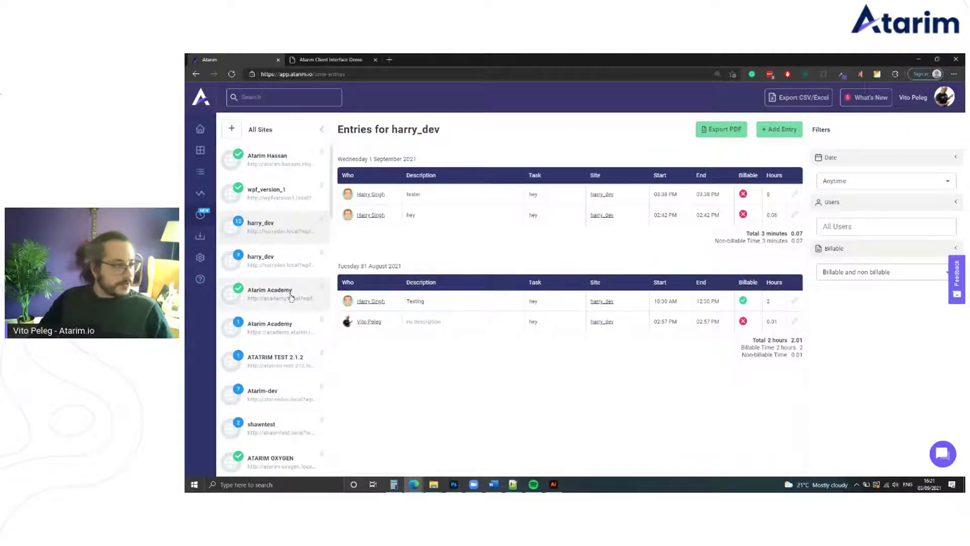
pyautogui.click(279, 268)
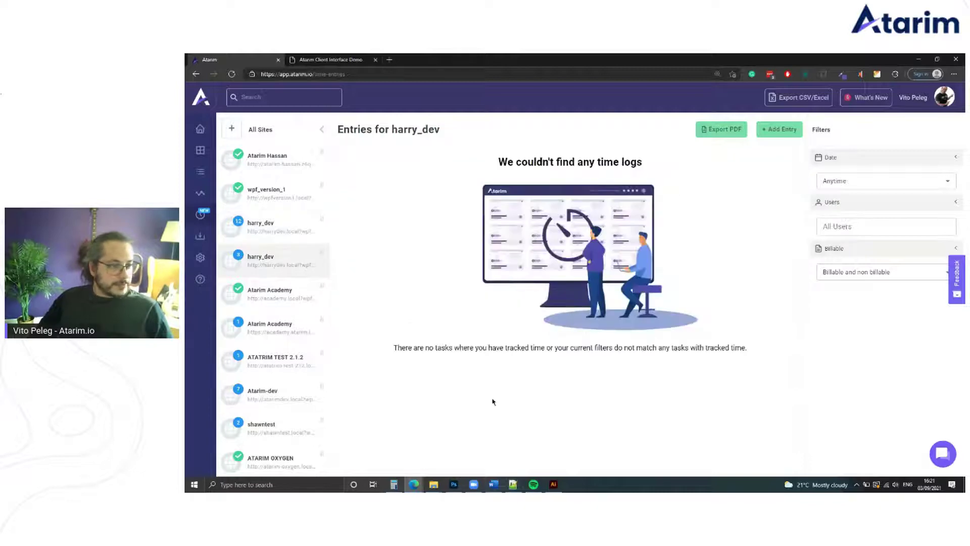
pyautogui.scroll(-5, 283, 309)
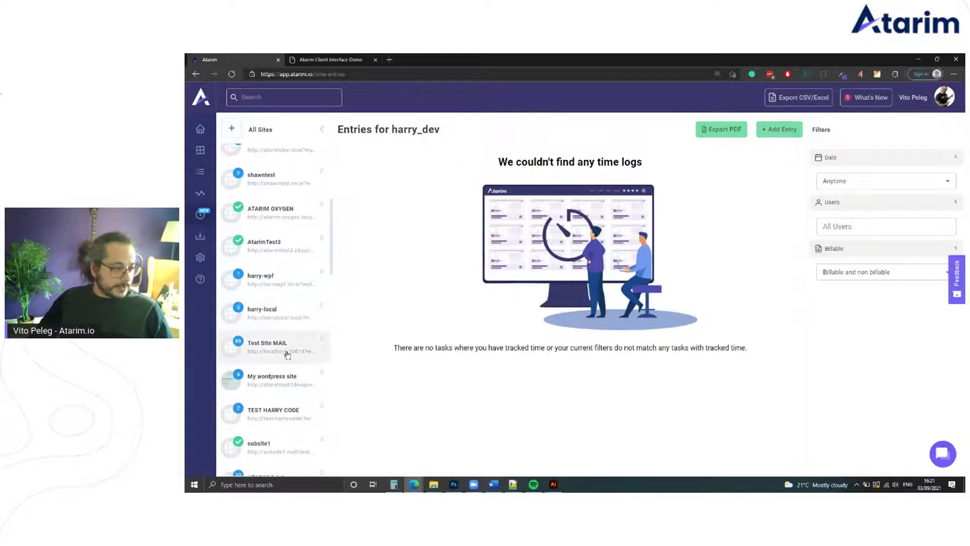
pyautogui.scroll(-8, 286, 355)
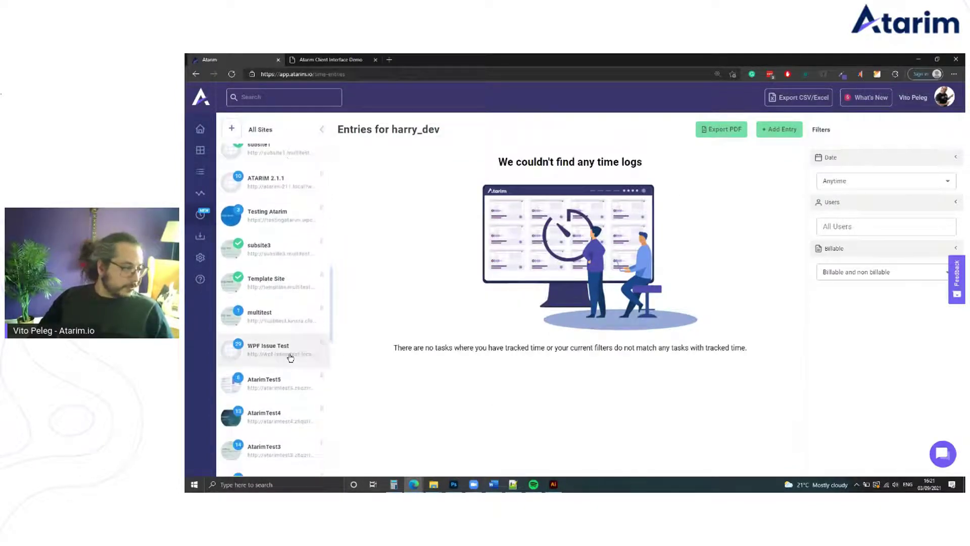
pyautogui.scroll(-4, 291, 357)
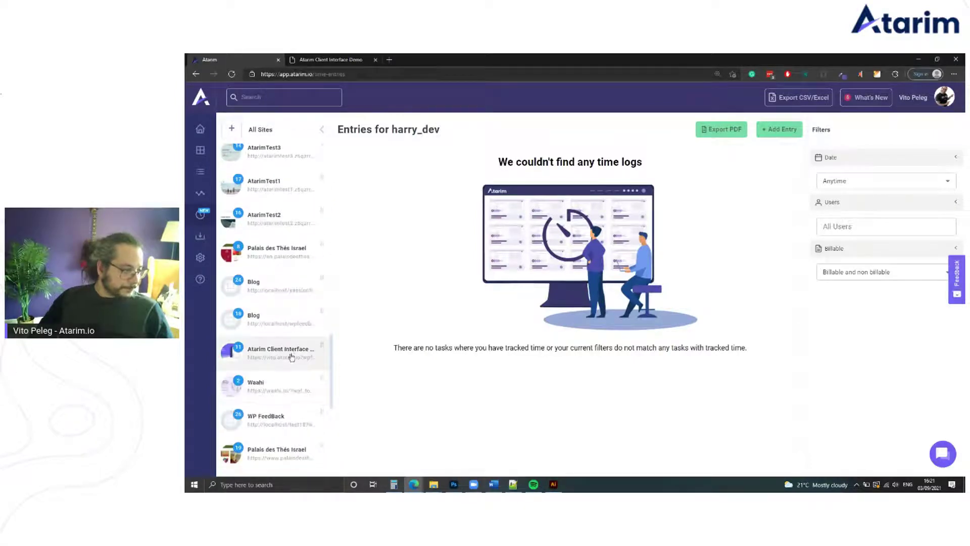
pyautogui.click(292, 355)
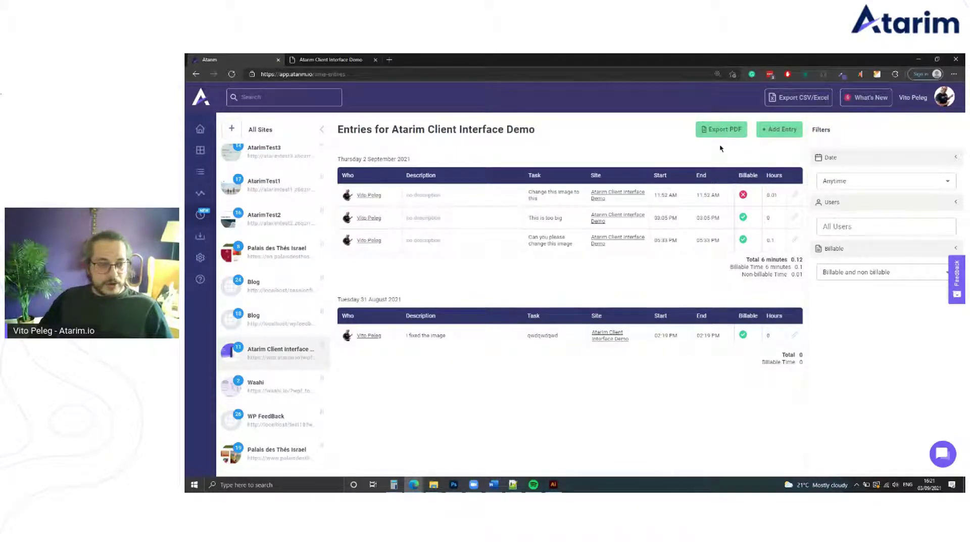
# Start a new time entry for the Atarim Client Interface Demo website and choose the "MAke the logo bigger" task
pyautogui.click(778, 130)
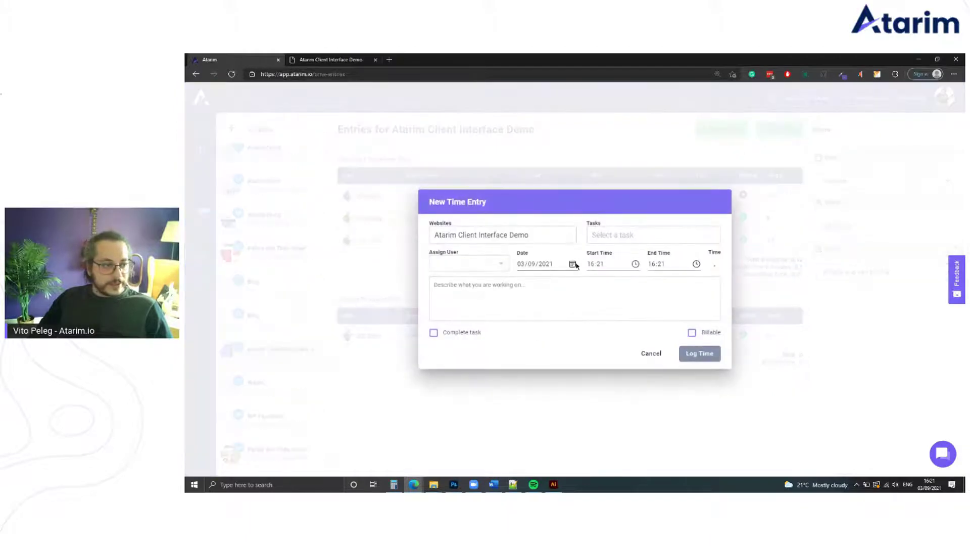
pyautogui.click(537, 234)
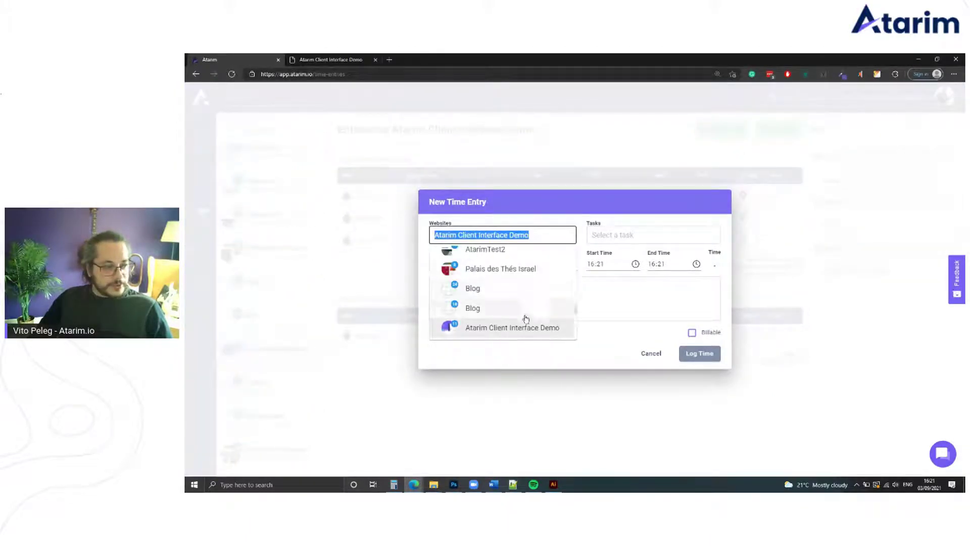
pyautogui.click(637, 235)
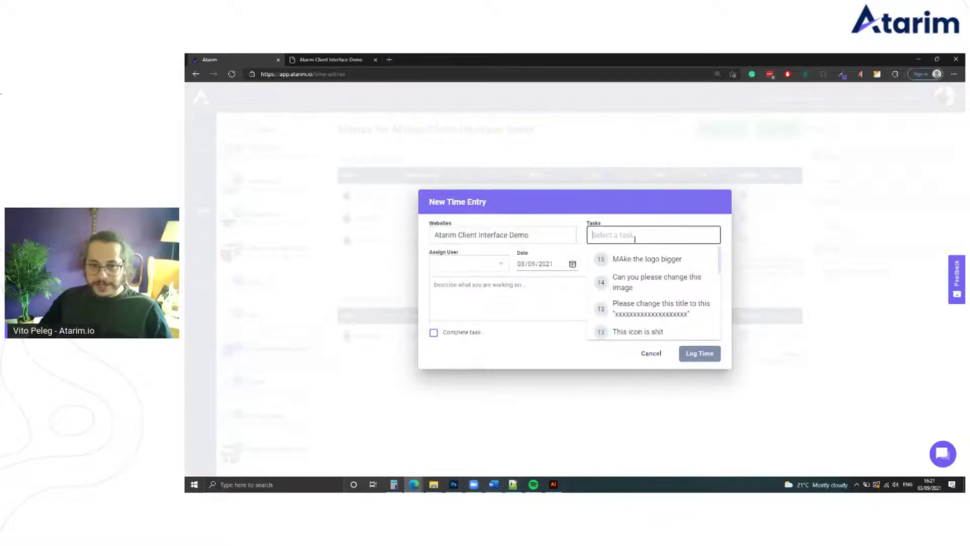
pyautogui.scroll(-3, 657, 289)
pyautogui.scroll(3, 656, 290)
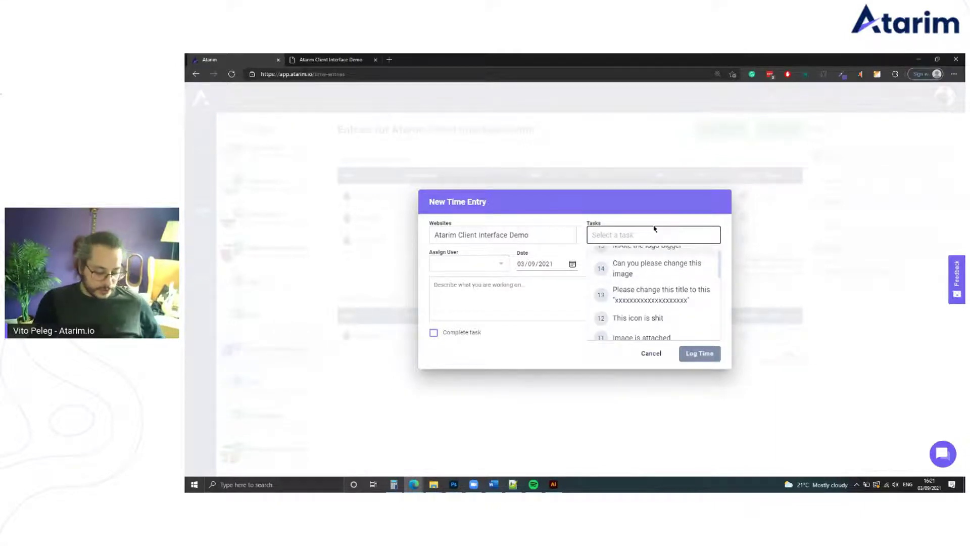
pyautogui.write('logo')
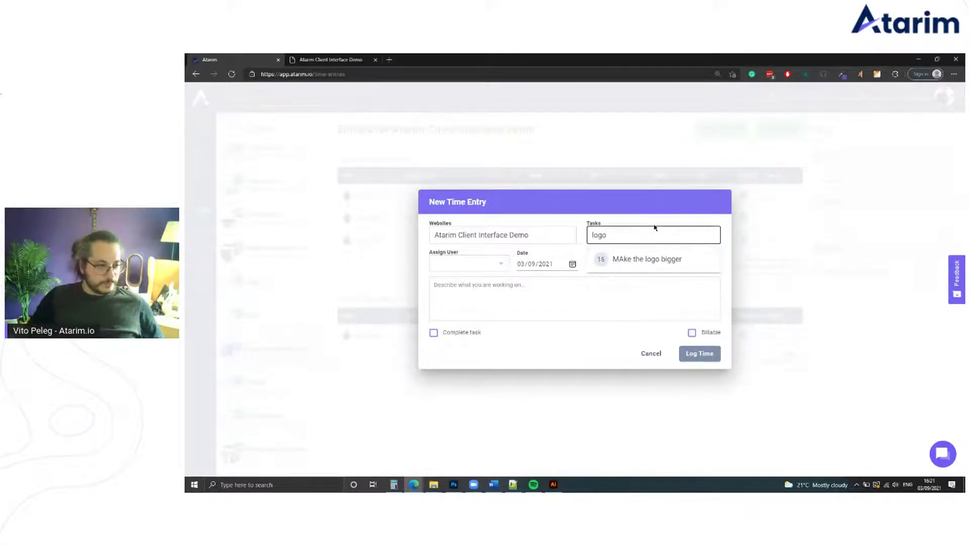
pyautogui.click(657, 260)
# Assign the time entry to the last team member listed and set its start time to 14:21
pyautogui.click(474, 264)
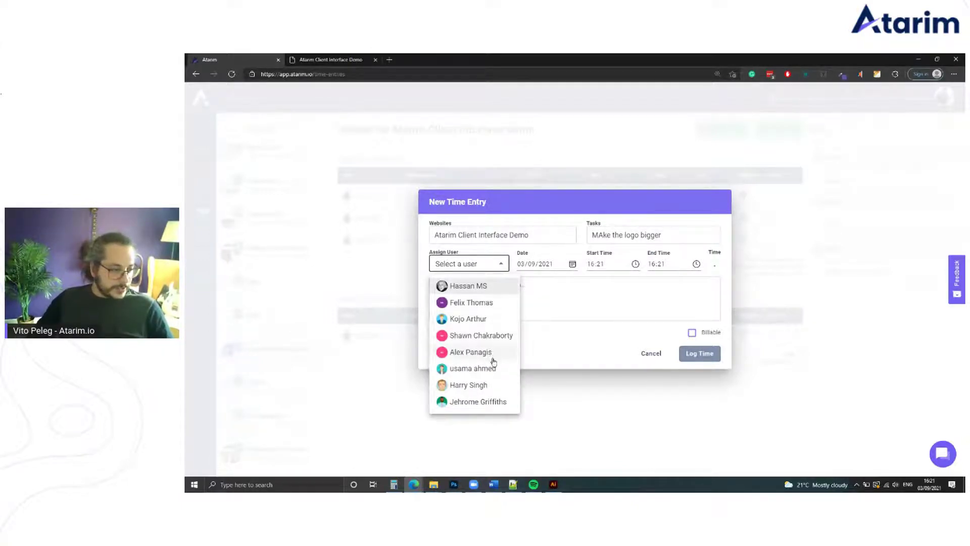
pyautogui.click(482, 402)
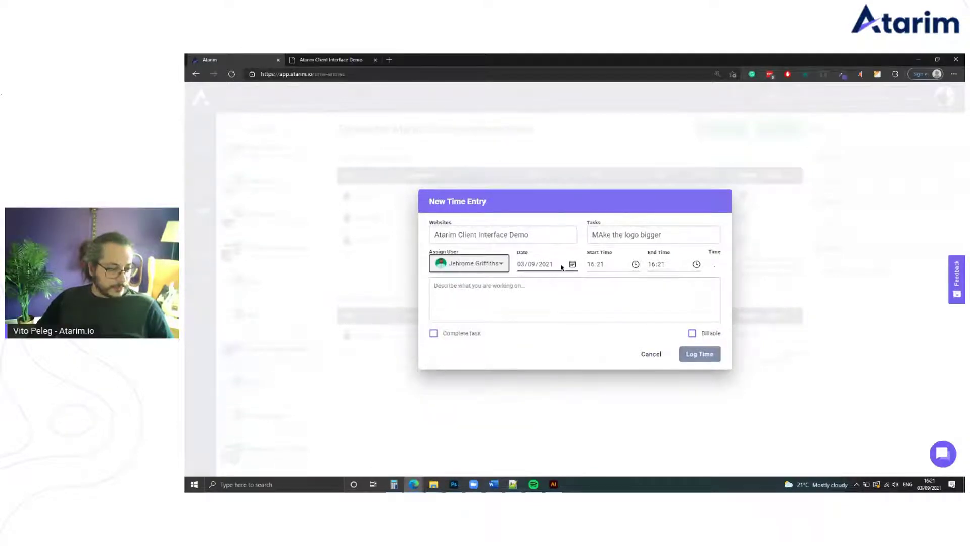
pyautogui.click(615, 268)
pyautogui.click(637, 264)
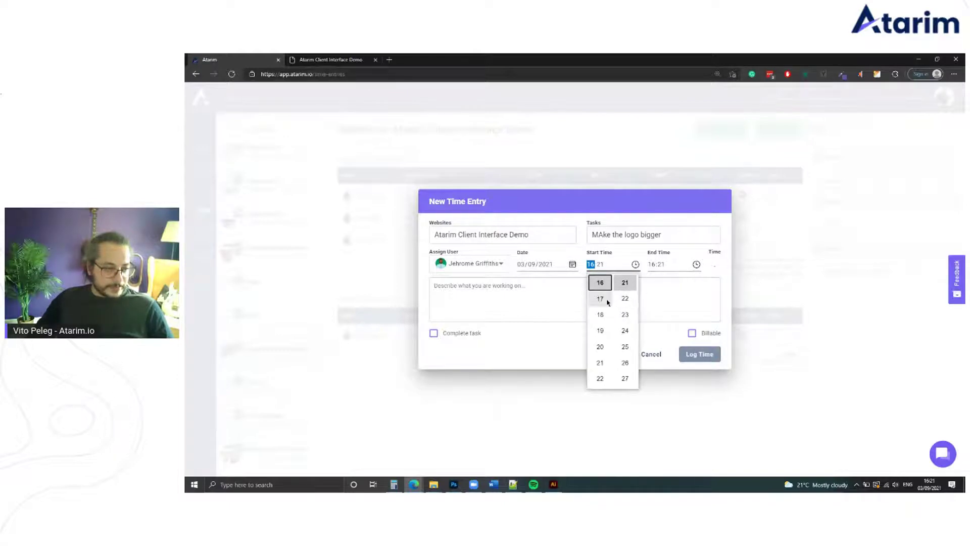
pyautogui.scroll(2, 601, 303)
pyautogui.click(600, 318)
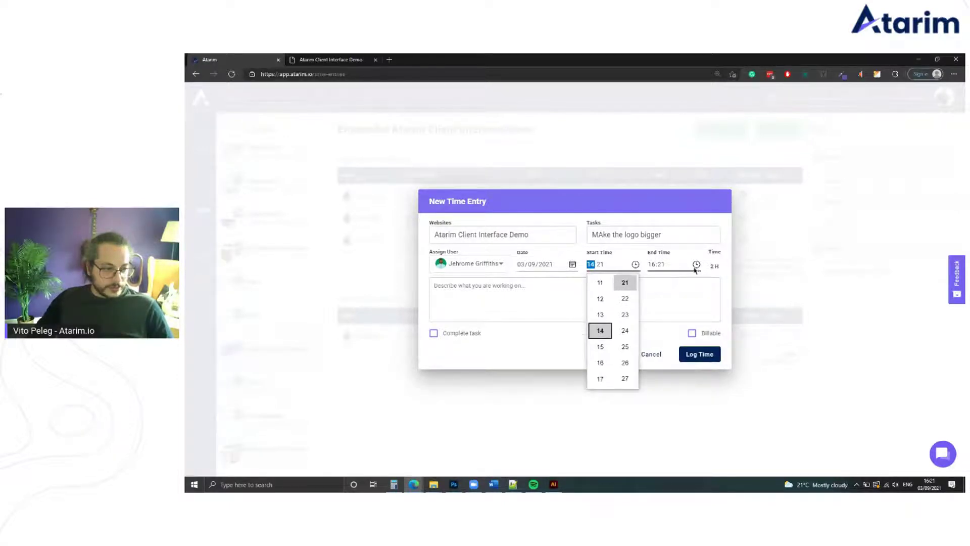
pyautogui.click(684, 285)
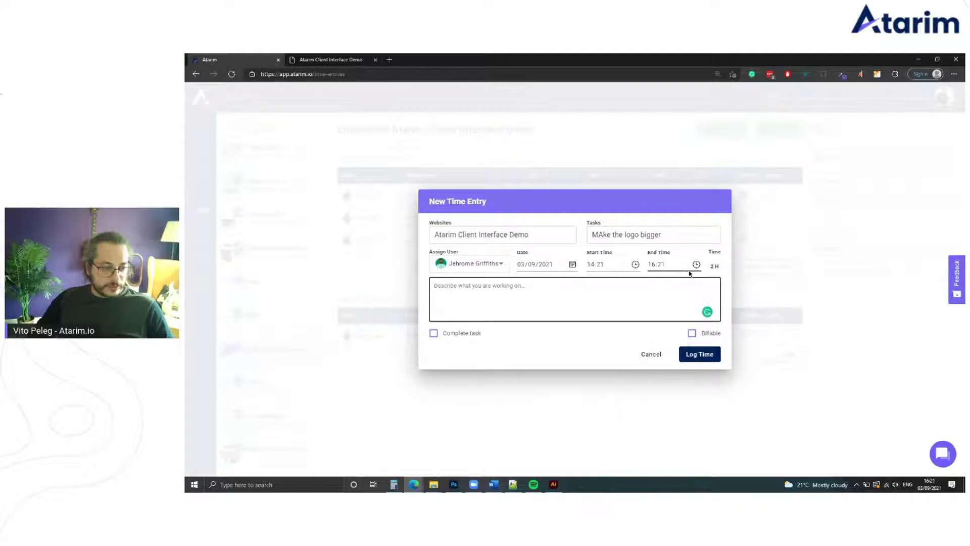
# Mark the new time entry as billable and log it
pyautogui.moveTo(710, 268); pyautogui.dragTo(725, 270)
pyautogui.click(642, 280)
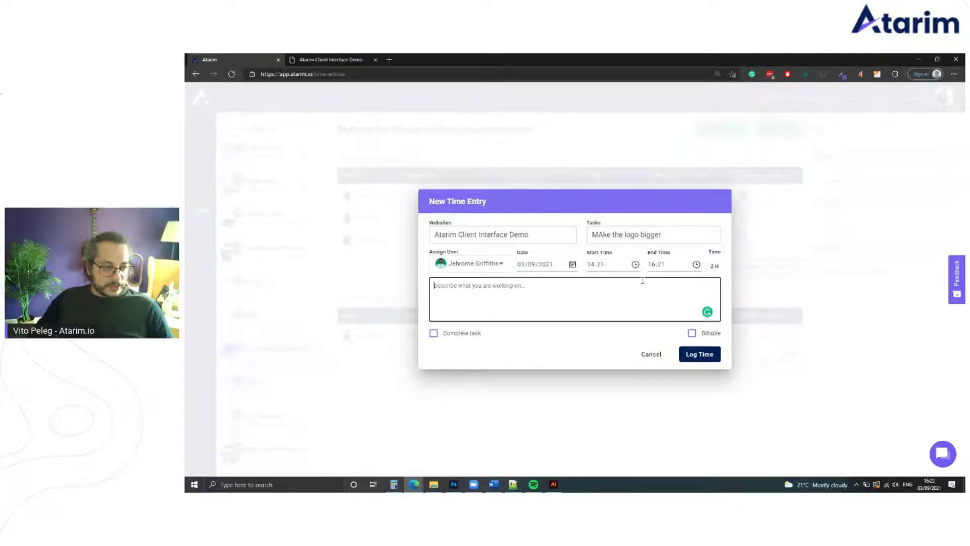
pyautogui.click(708, 333)
pyautogui.click(700, 358)
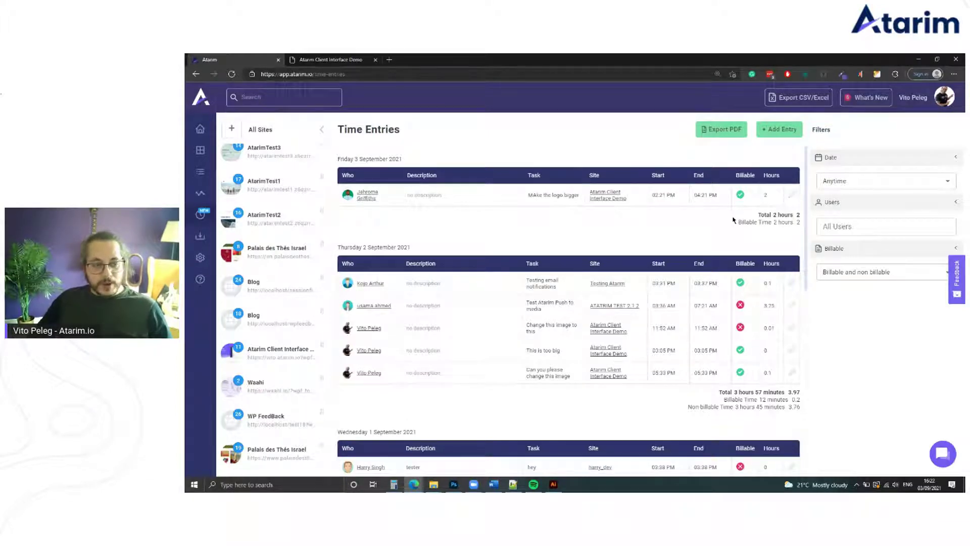
# View the time entries filtered by This Month and by Yesterday
pyautogui.click(909, 181)
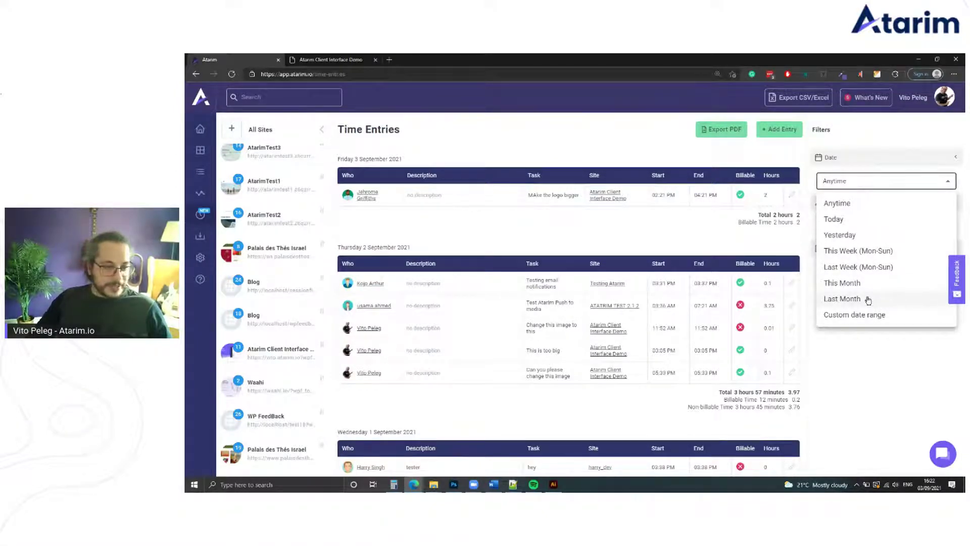
pyautogui.click(847, 283)
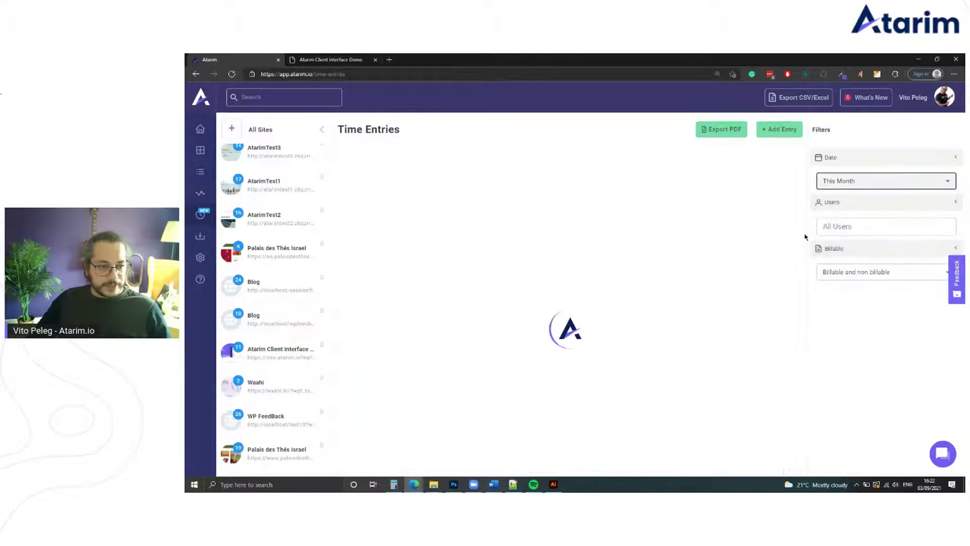
pyautogui.scroll(-1, 730, 234)
pyautogui.scroll(1, 732, 236)
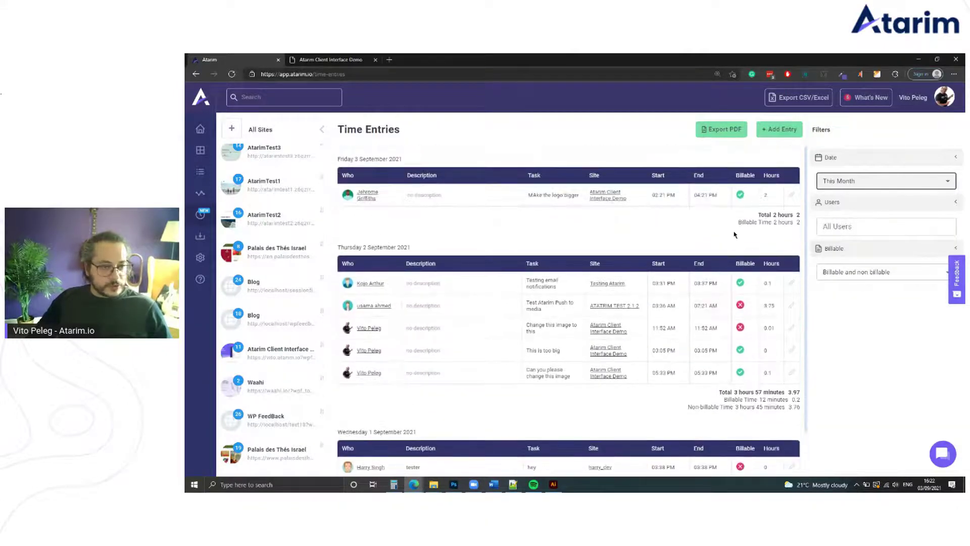
pyautogui.click(861, 182)
pyautogui.click(876, 237)
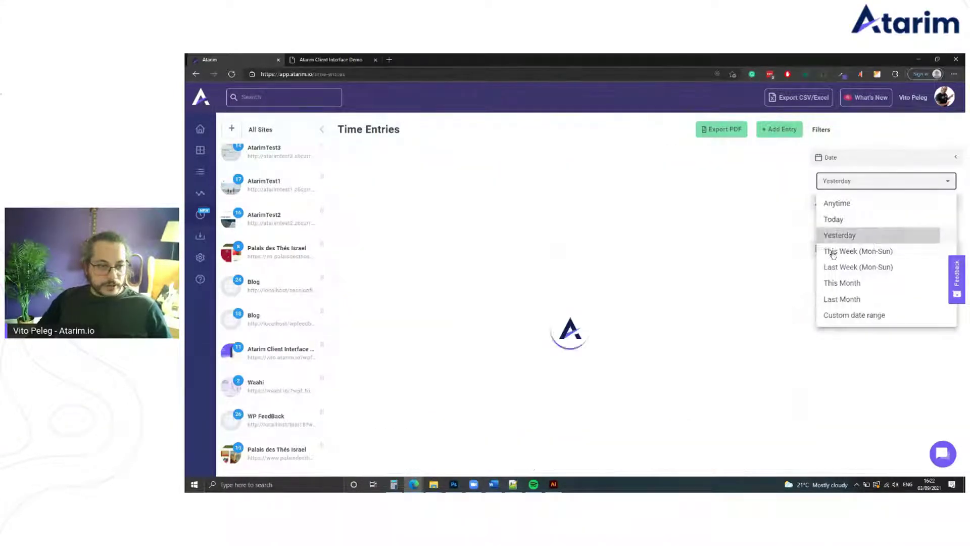
# Limit the time entries to Today, export them as a PDF report and view it before returning to the list
pyautogui.click(867, 184)
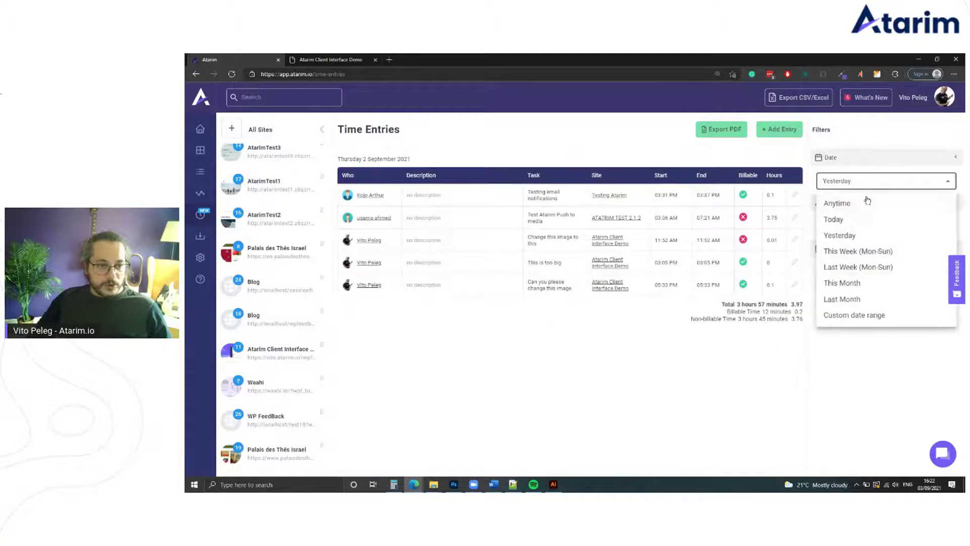
pyautogui.click(868, 222)
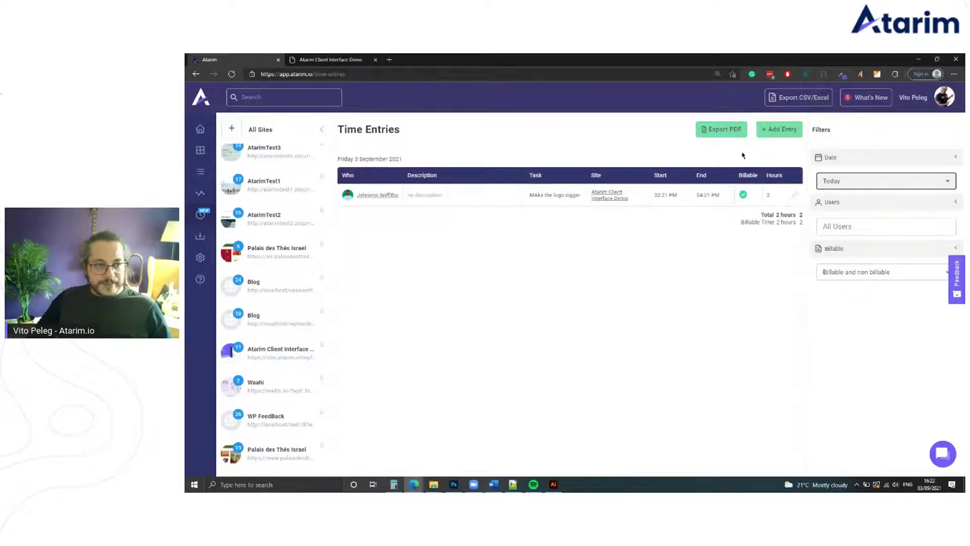
pyautogui.click(723, 134)
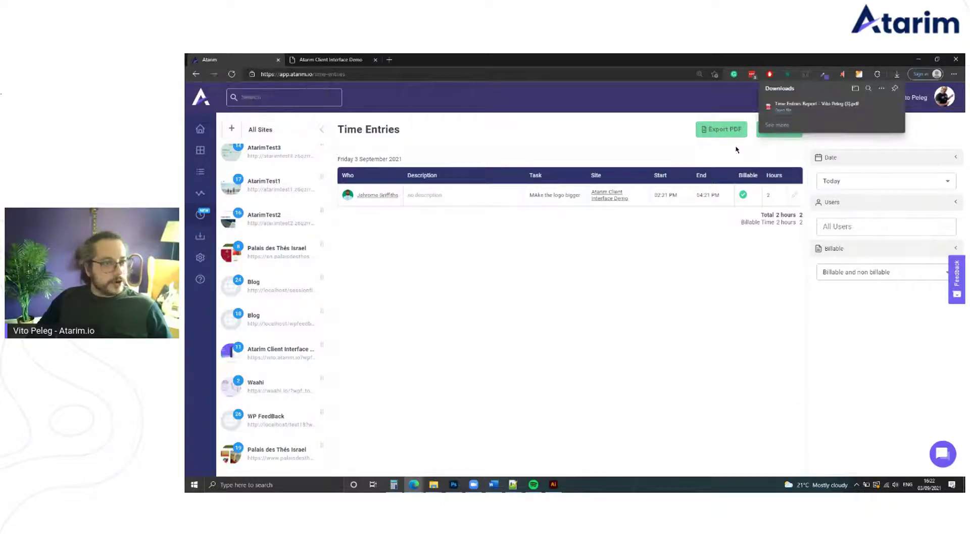
pyautogui.click(835, 111)
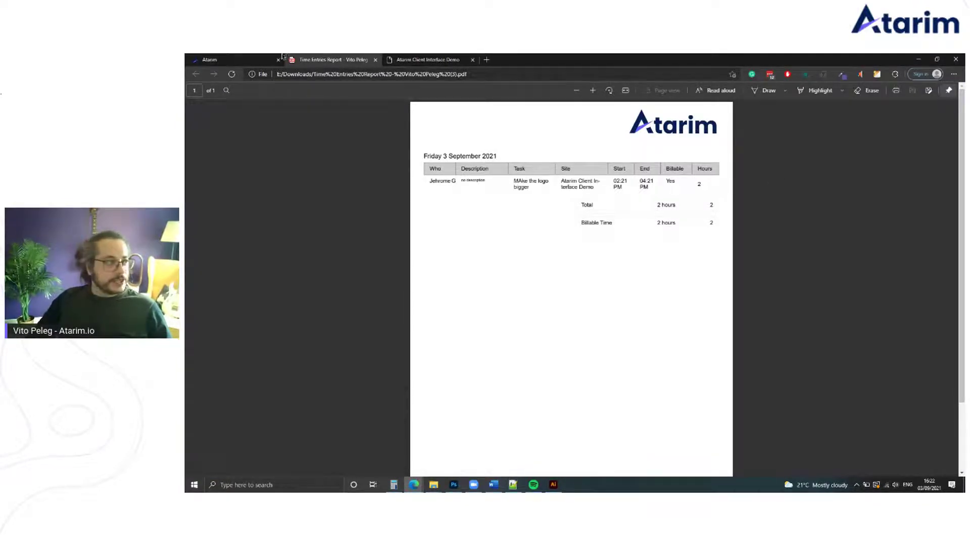
pyautogui.hotkey('ctrl', 'shift', 'Tab')
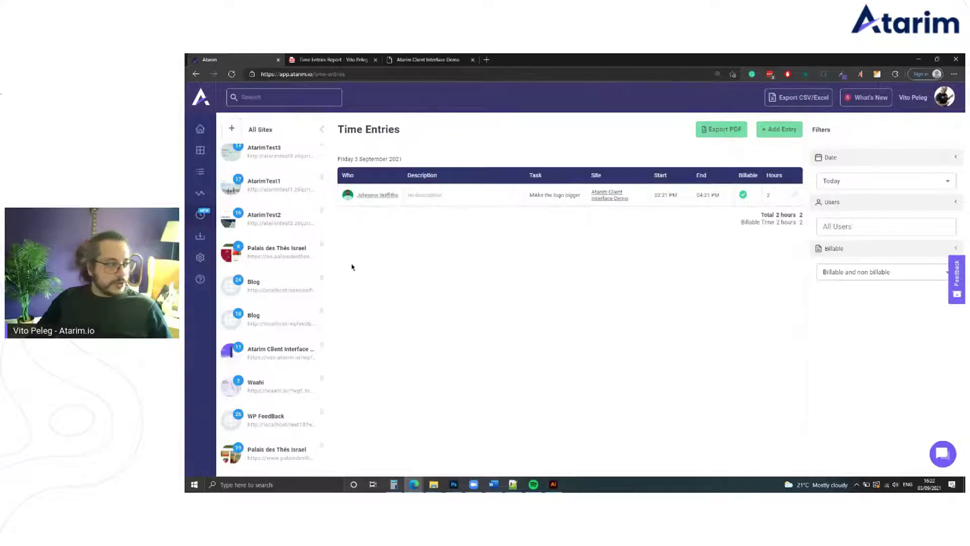
# Review the White Label options in the global settings, including the logo replacement, and return to the time entries
pyautogui.click(200, 258)
pyautogui.scroll(-5, 435, 269)
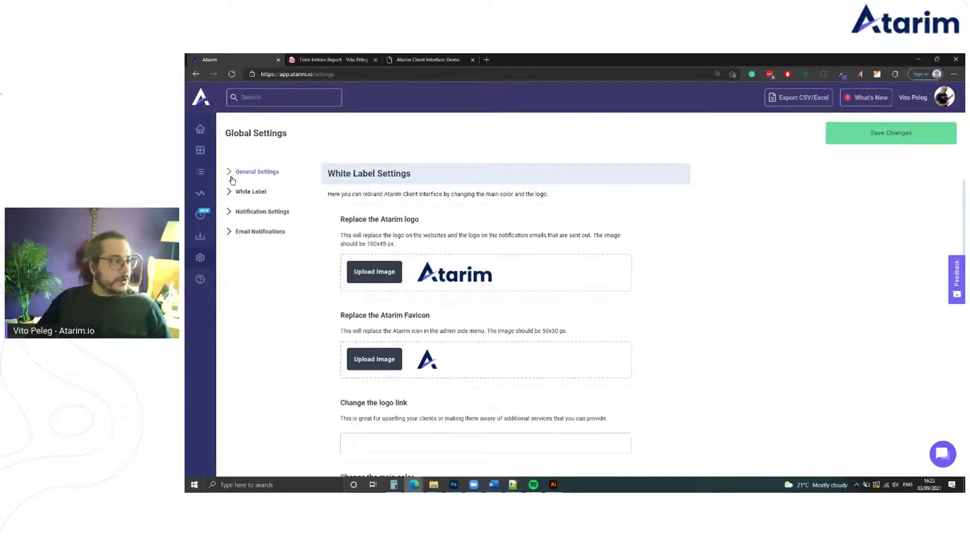
pyautogui.click(200, 214)
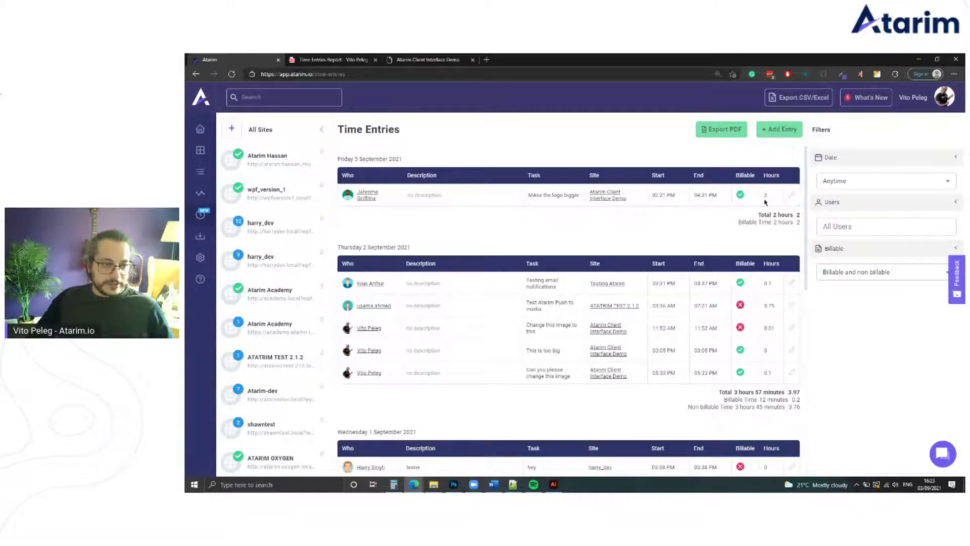
# Look through the profiles and activity feeds of several team members, starting from the newest entry's user, and return to the time entries
pyautogui.click(365, 197)
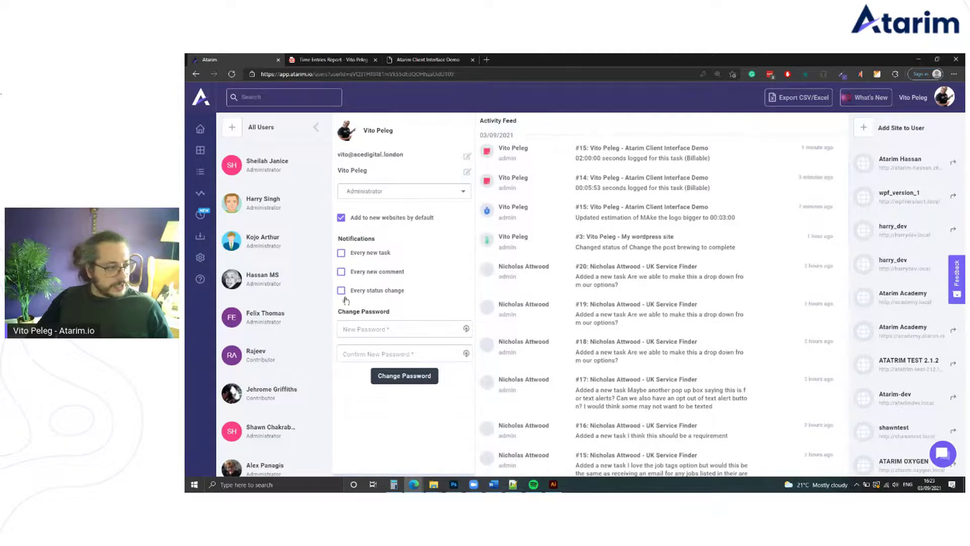
pyautogui.scroll(-4, 285, 354)
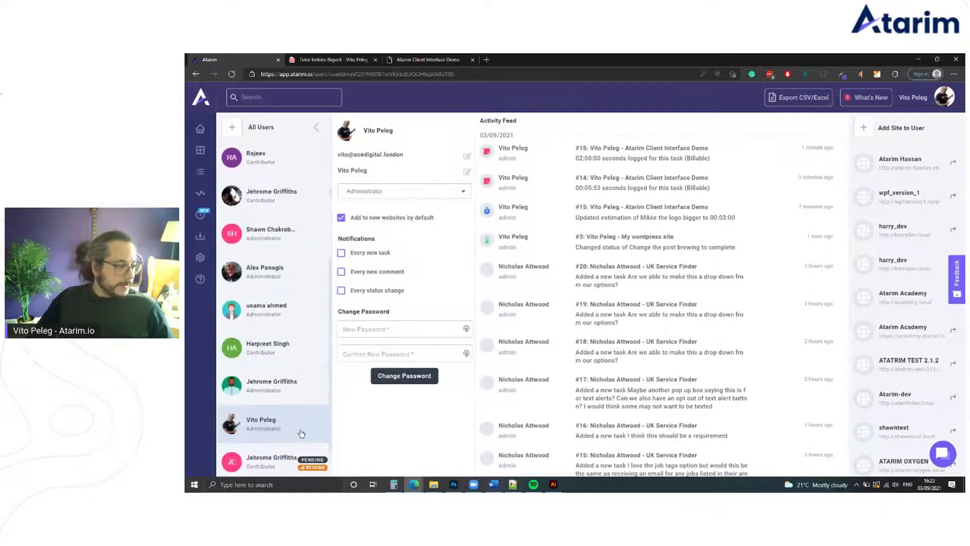
pyautogui.click(290, 396)
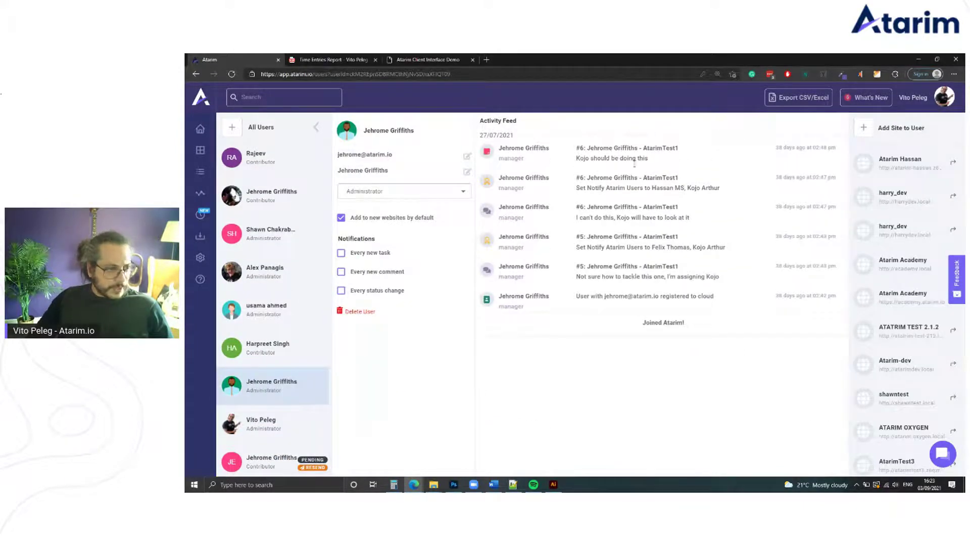
pyautogui.click(279, 344)
pyautogui.click(279, 309)
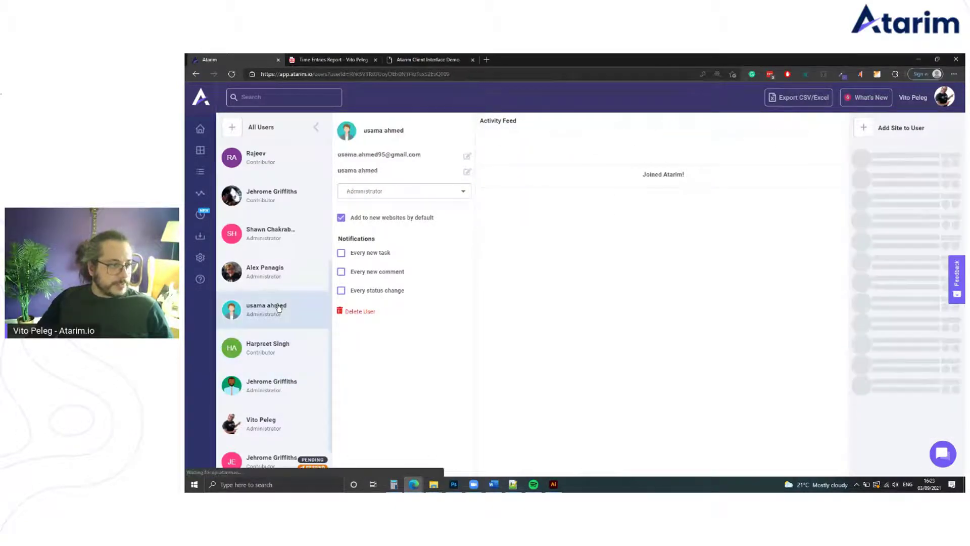
pyautogui.click(290, 272)
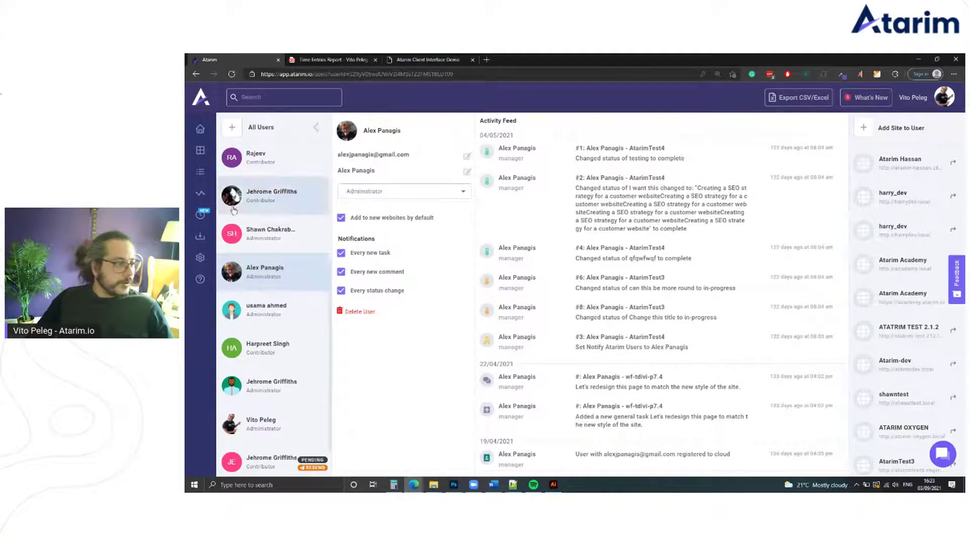
pyautogui.click(287, 433)
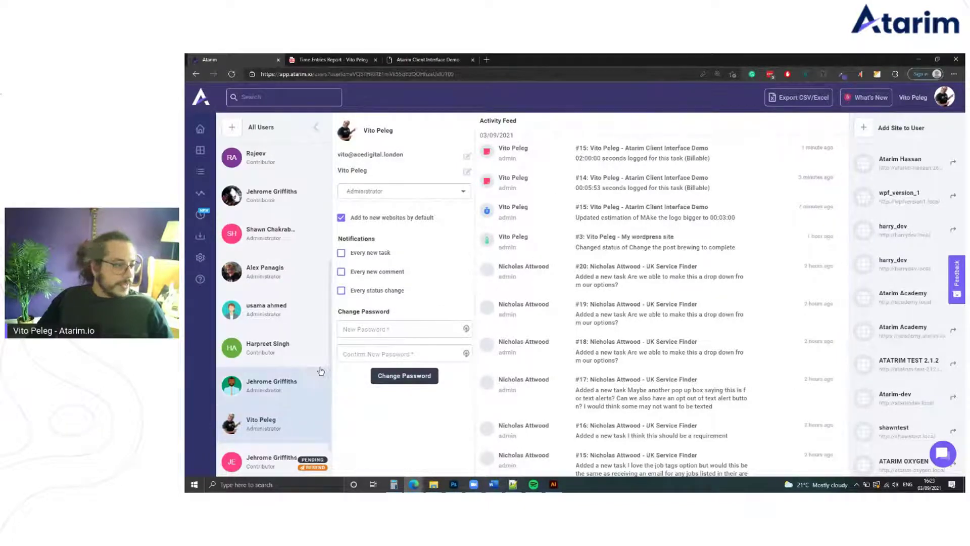
pyautogui.click(202, 215)
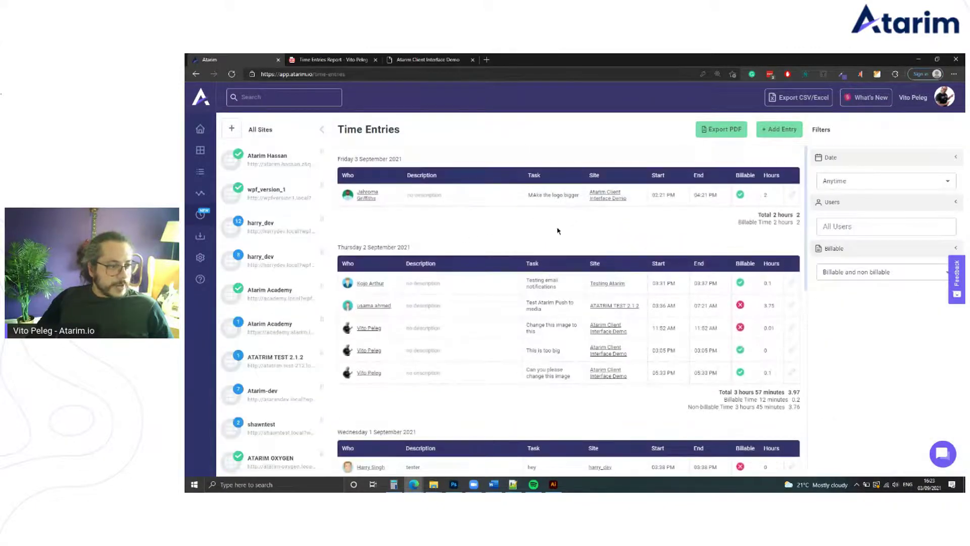
# Point out the newest entry's description and task, and show only the entries of its Atarim Client Interface Demo site
pyautogui.doubleClick(429, 196)
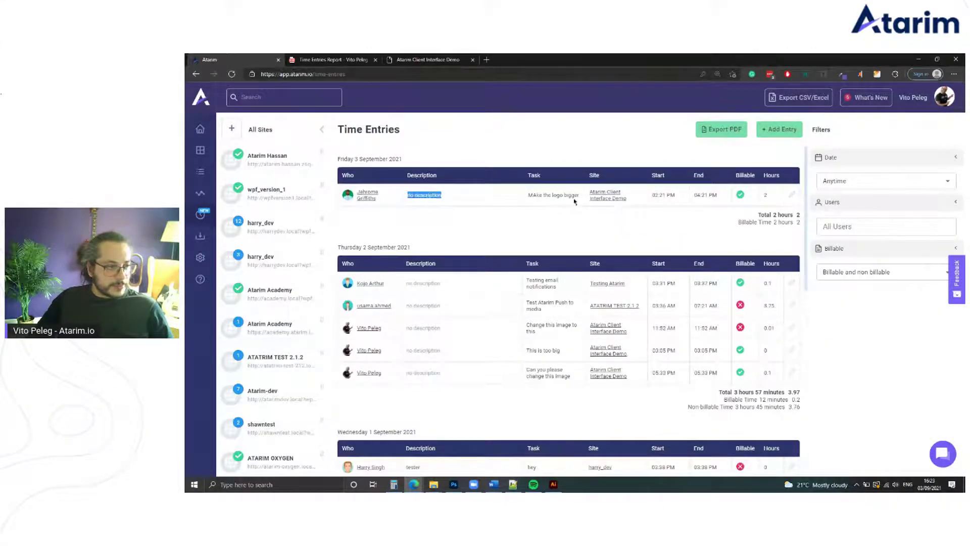
pyautogui.click(543, 195)
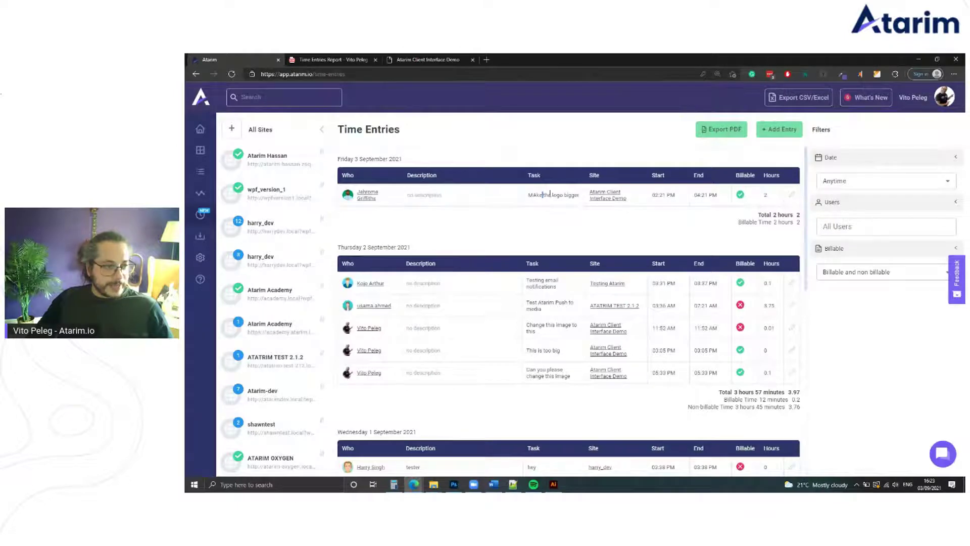
pyautogui.click(608, 196)
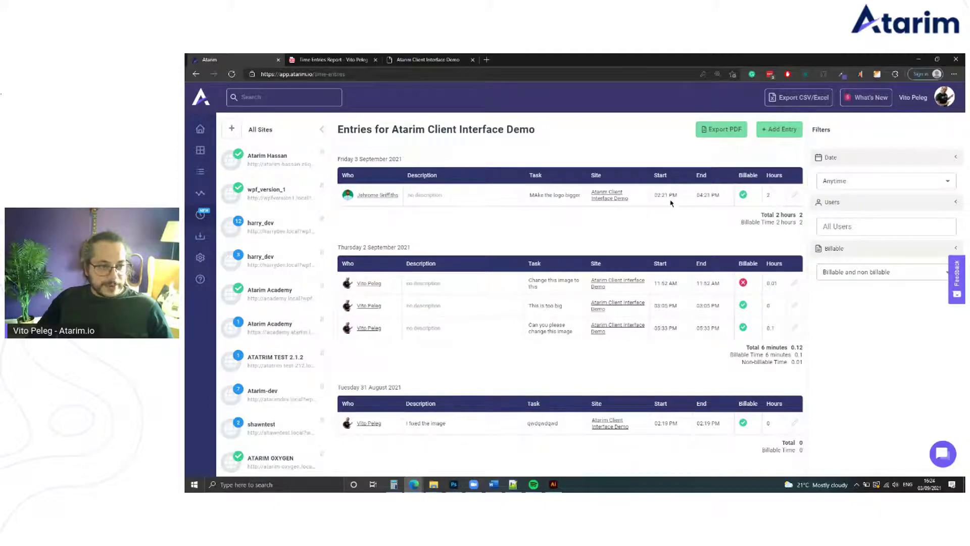
# Switch the "MAke the logo bigger" time entry to non-billable and back to billable
pyautogui.click(743, 195)
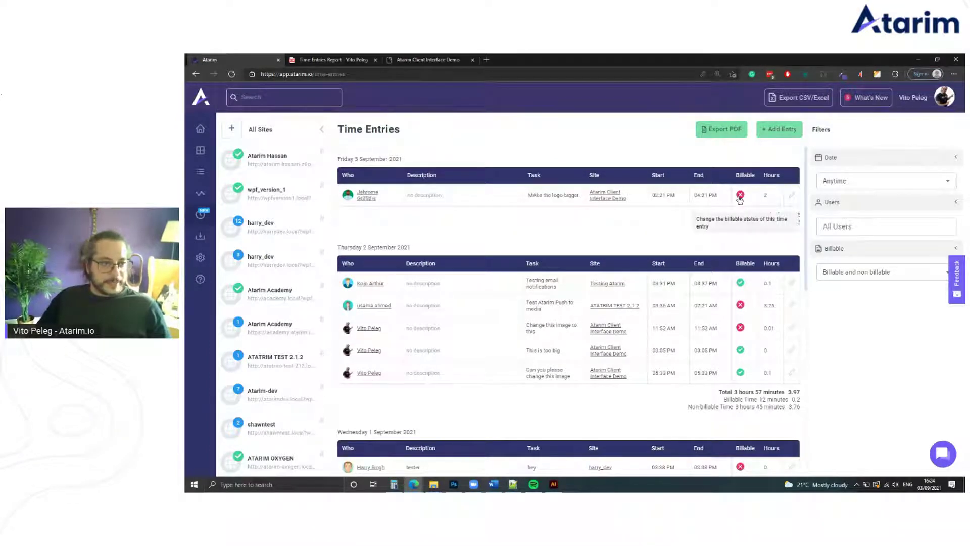
pyautogui.click(739, 196)
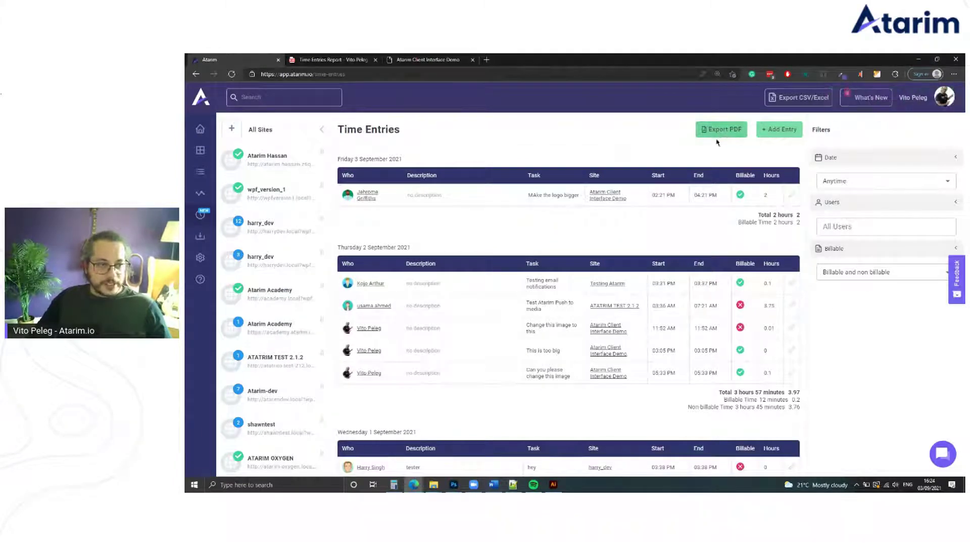
# Filter the time entries of all sites to Non billable only
pyautogui.click(881, 273)
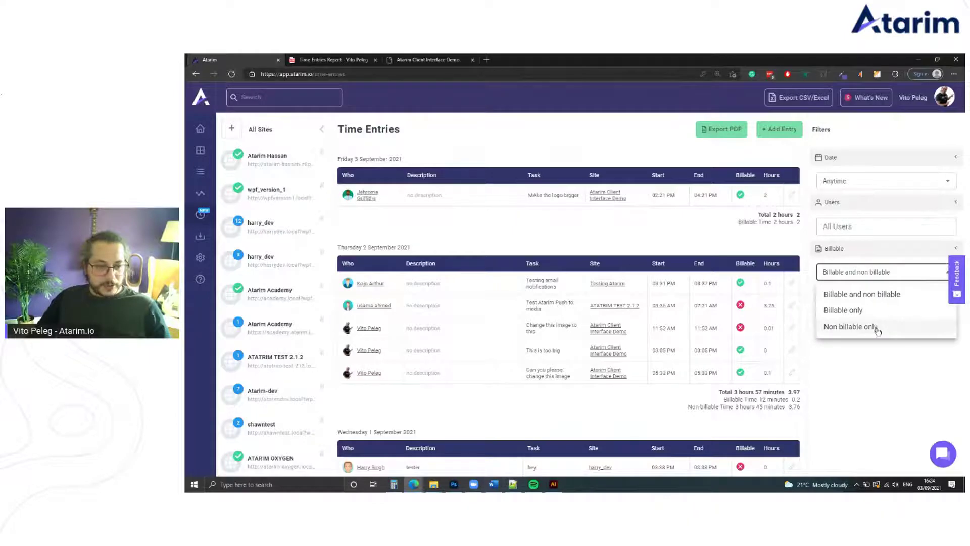
pyautogui.click(877, 328)
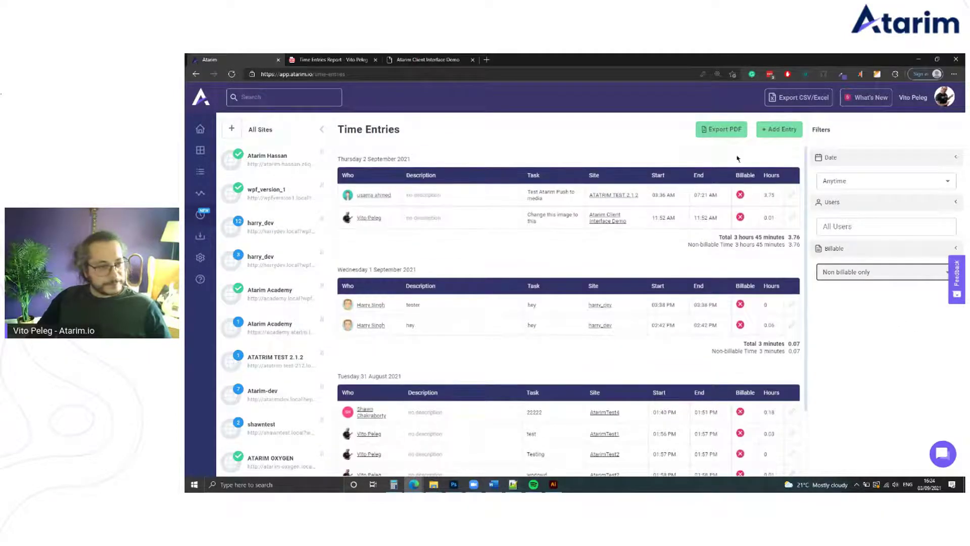
pyautogui.scroll(-2, 735, 161)
pyautogui.scroll(2, 727, 151)
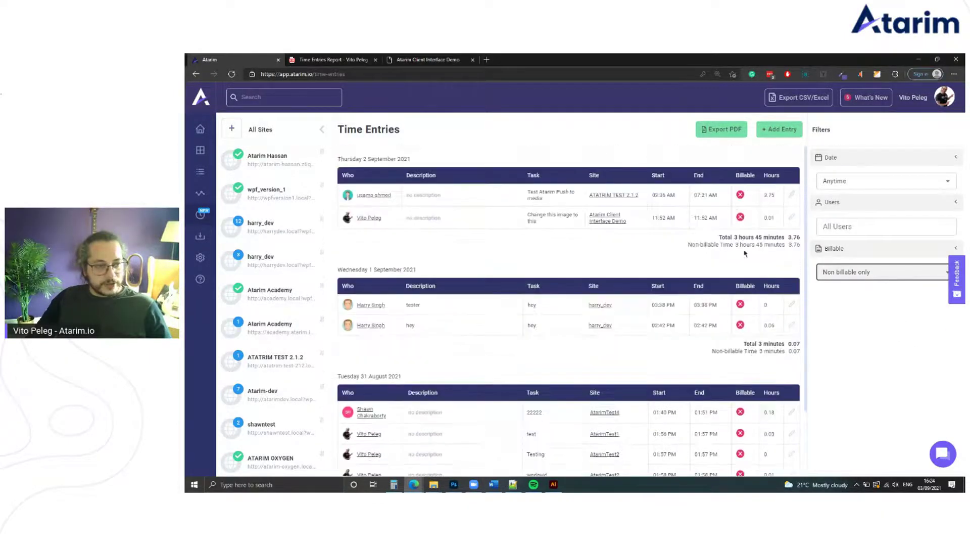
# Export the non-billable time entries as a PDF, read through the report and close it
pyautogui.click(720, 131)
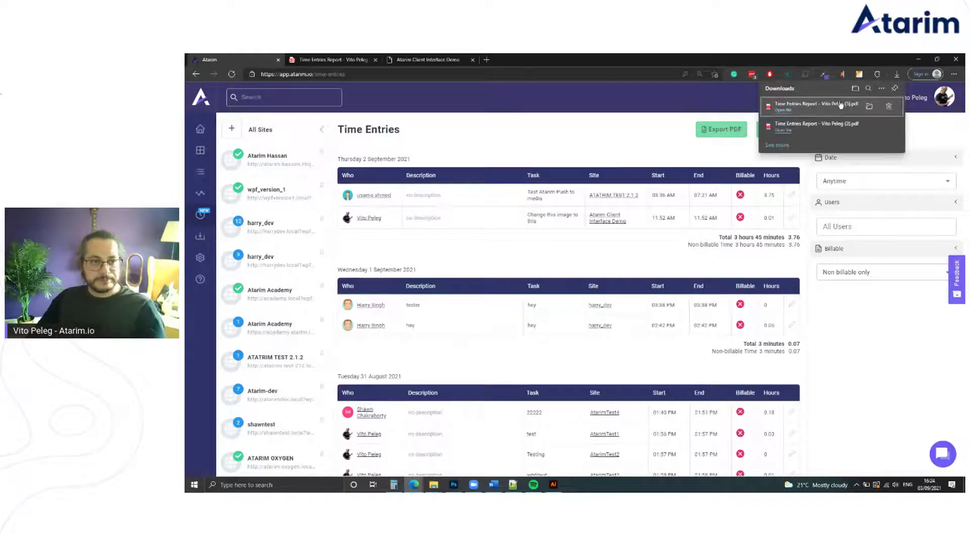
pyautogui.click(840, 104)
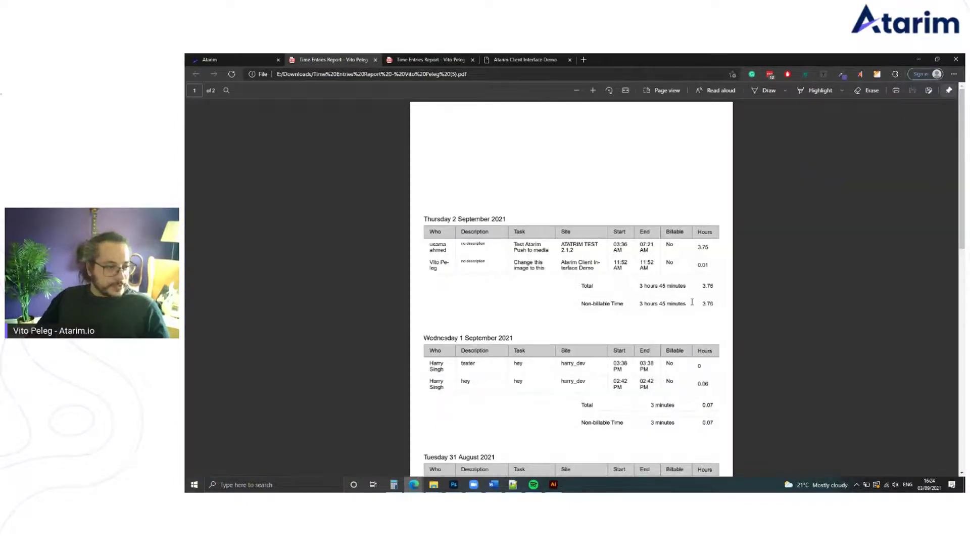
pyautogui.scroll(-5, 692, 303)
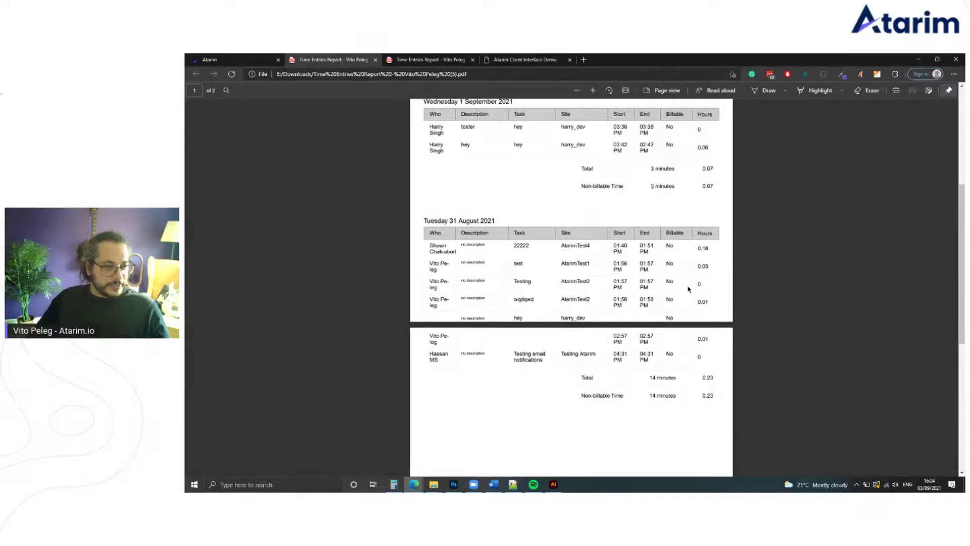
pyautogui.scroll(2, 687, 283)
pyautogui.scroll(2, 681, 259)
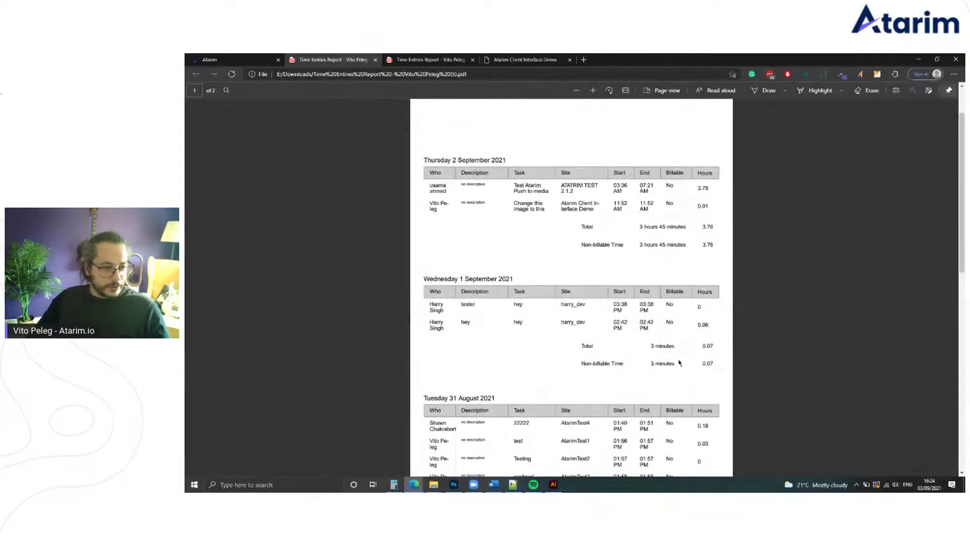
pyautogui.scroll(-3, 673, 314)
pyautogui.scroll(2, 677, 368)
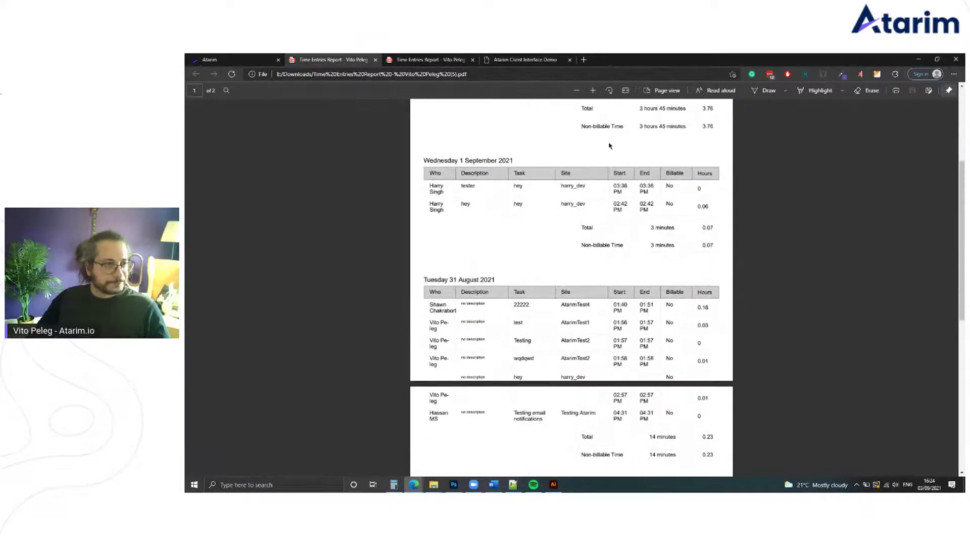
pyautogui.click(376, 59)
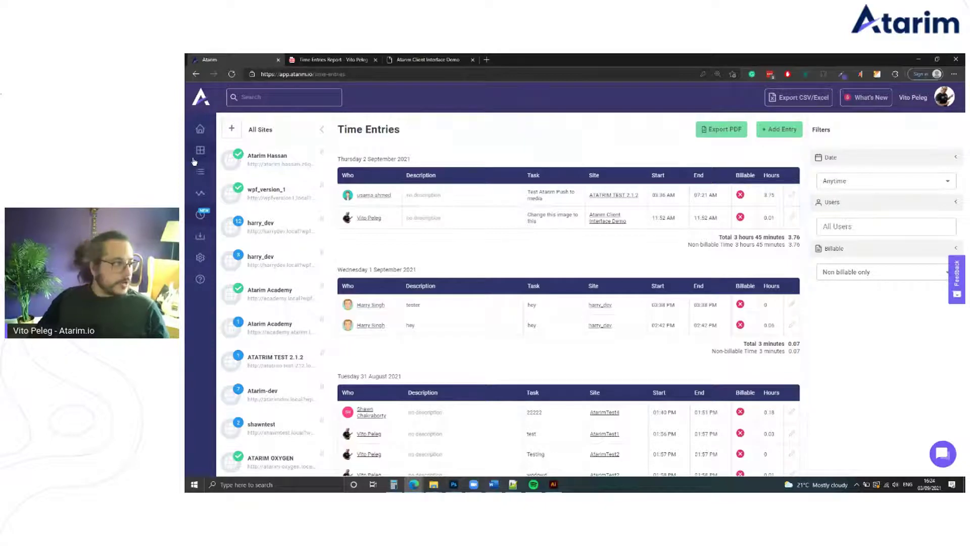
# Review the tracked time per website and per user on the dashboard, and open the task center
pyautogui.click(202, 130)
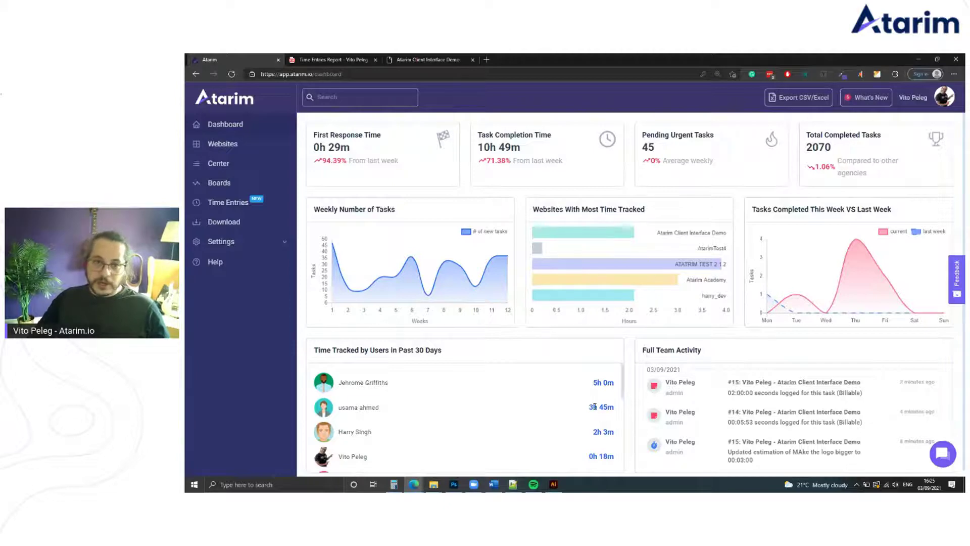
pyautogui.moveTo(587, 406); pyautogui.dragTo(613, 407)
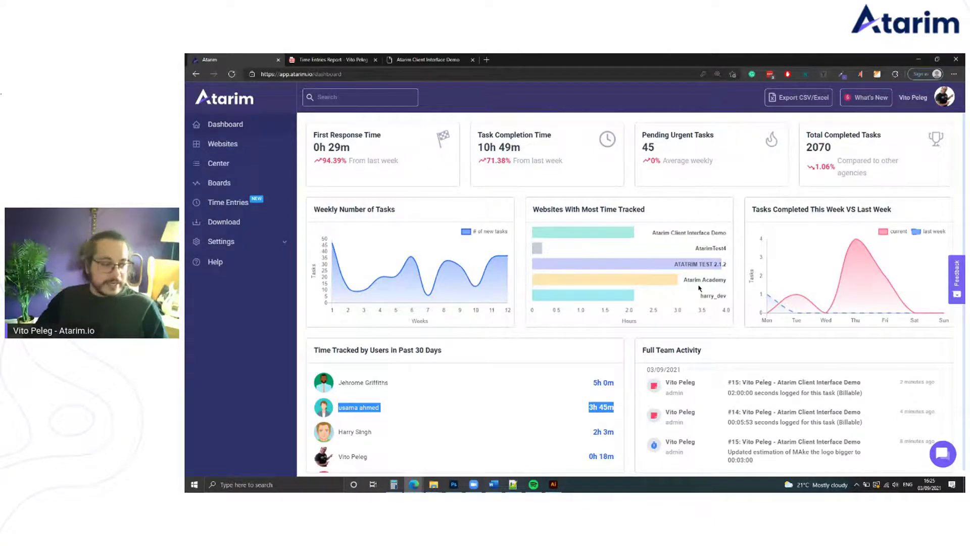
pyautogui.moveTo(685, 261)
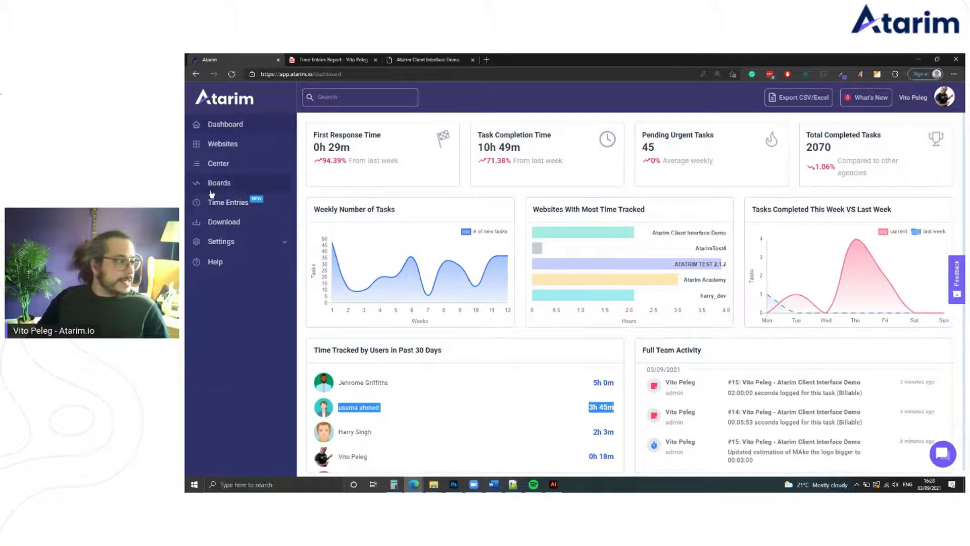
pyautogui.click(223, 166)
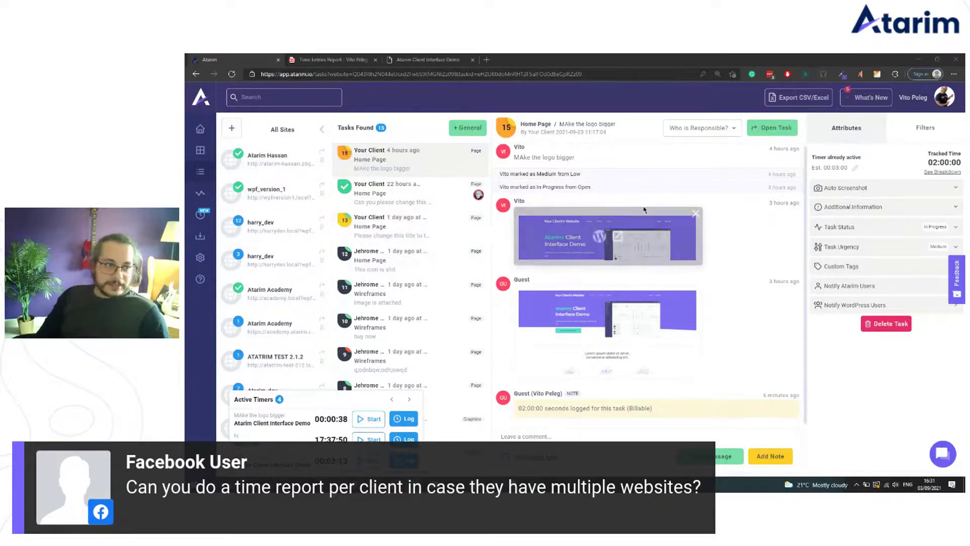
# Check the time entries of the first harry_dev site, the second Atarim Academy site and ATATRIM TEST 2.1.2 individually
pyautogui.click(201, 215)
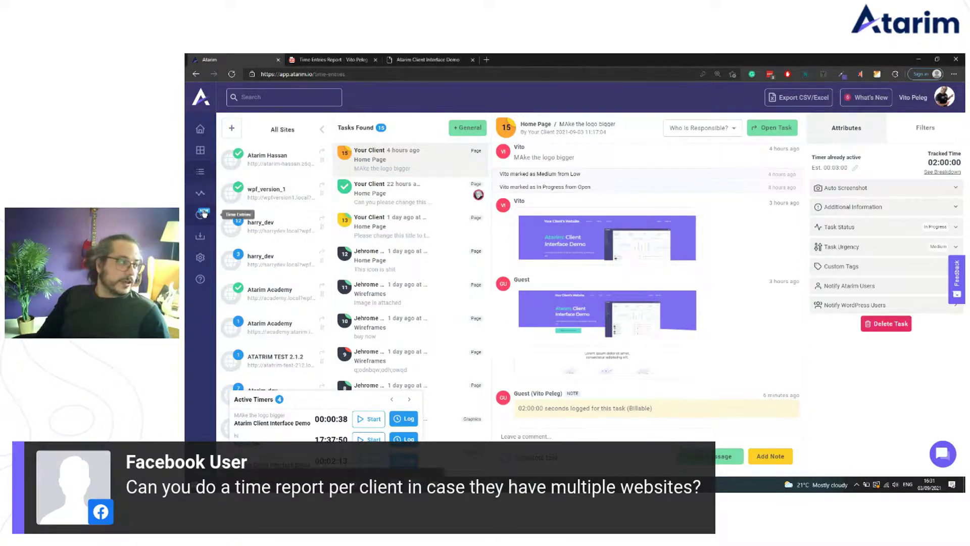
pyautogui.click(272, 229)
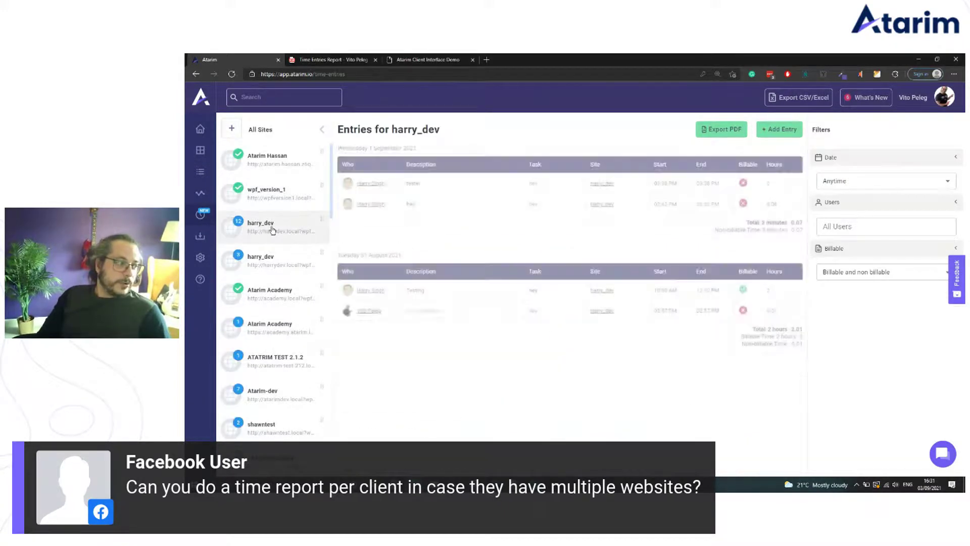
pyautogui.click(282, 342)
pyautogui.click(288, 364)
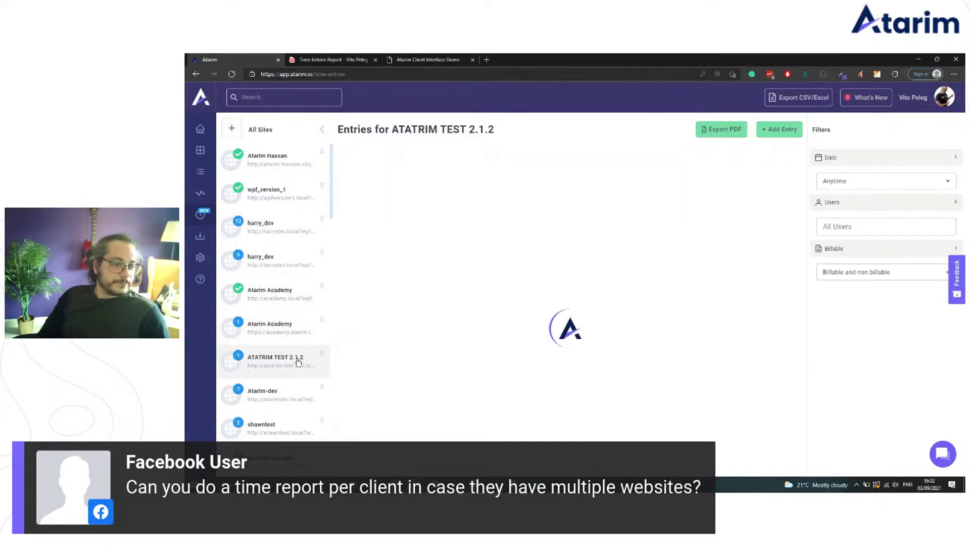